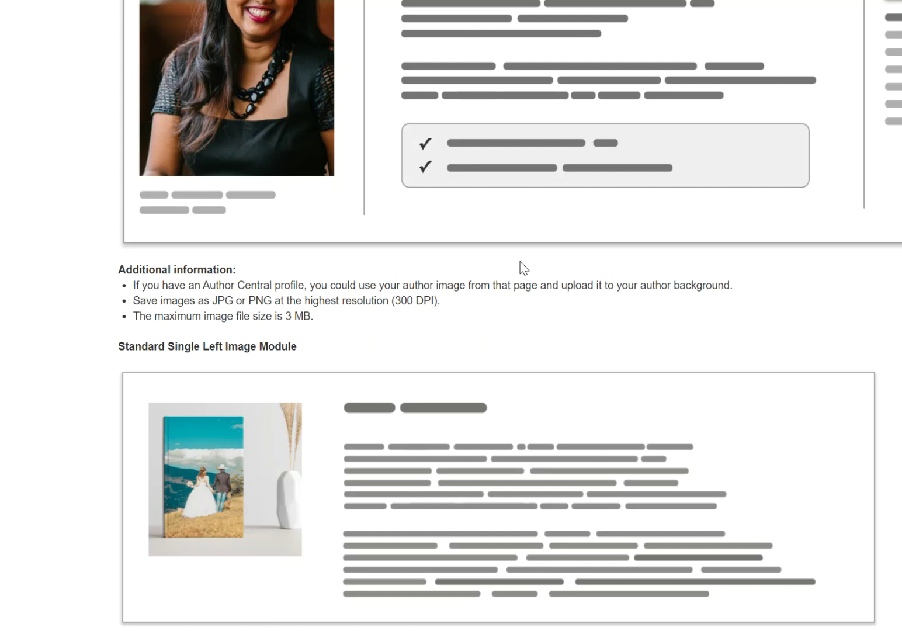
Examine the Cover art section and highlight the minimum and recommended image sizes for the Standard Image & Text Overlay module.
{"action": "scroll", "coordinate": [432, 286], "scroll_direction": "down", "scroll_amount": 7}
{"action": "scroll", "coordinate": [433, 290], "scroll_direction": "down", "scroll_amount": 1}
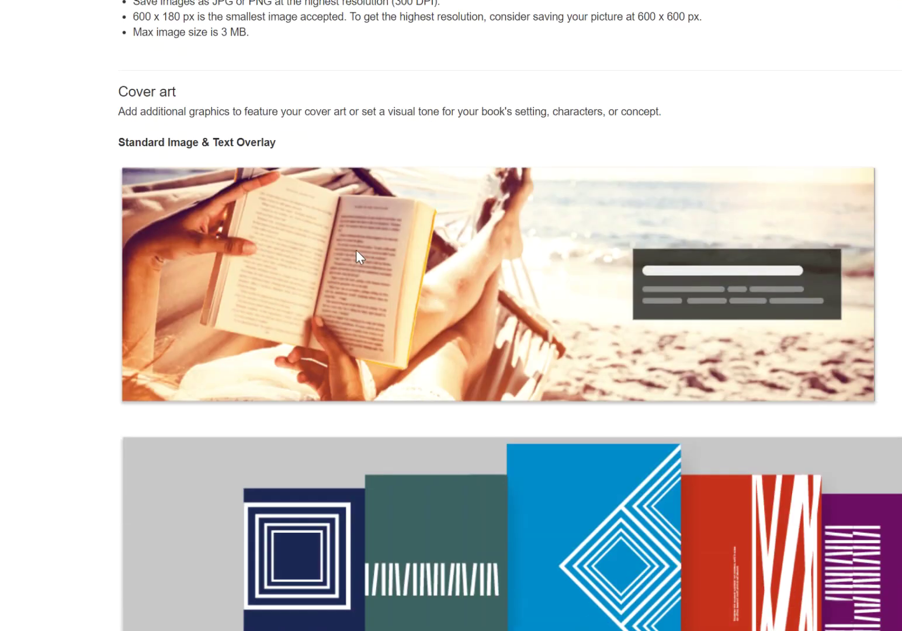
{"action": "scroll", "coordinate": [265, 155], "scroll_direction": "down", "scroll_amount": 8}
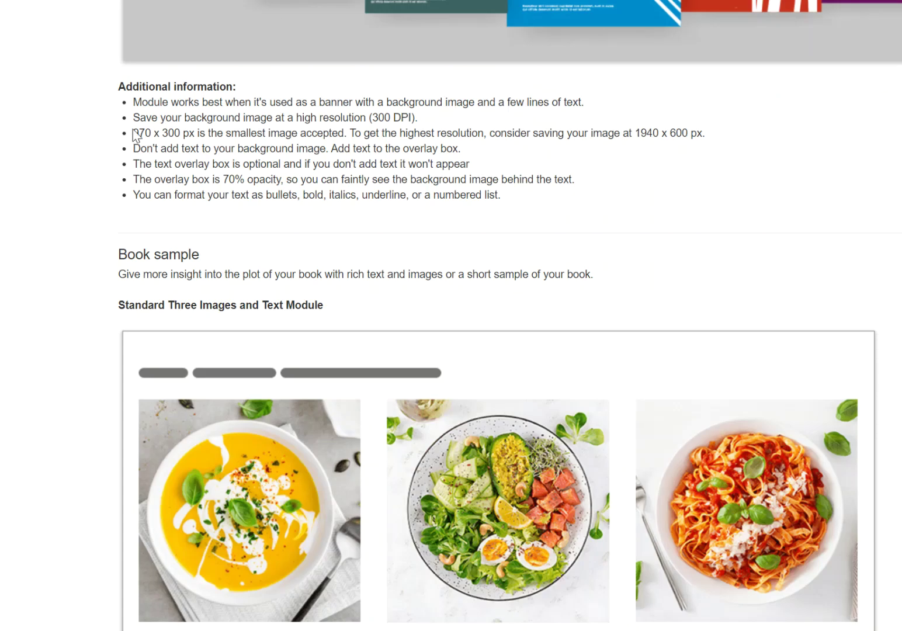
{"action": "left_click_drag", "start_coordinate": [133, 133], "coordinate": [344, 139]}
{"action": "left_click", "coordinate": [411, 135]}
{"action": "left_click_drag", "start_coordinate": [534, 135], "coordinate": [708, 140]}
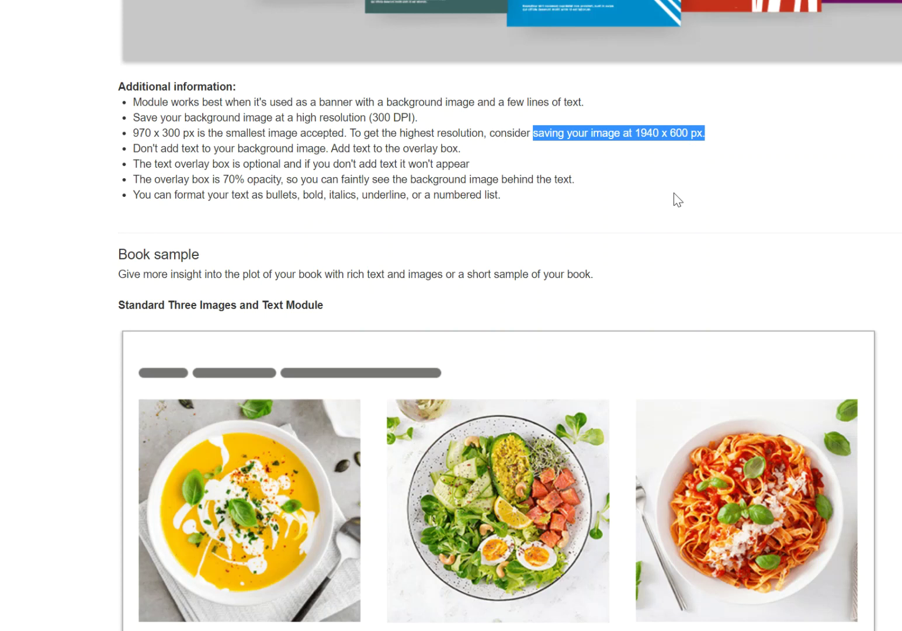
{"action": "left_click_drag", "start_coordinate": [634, 134], "coordinate": [689, 134]}
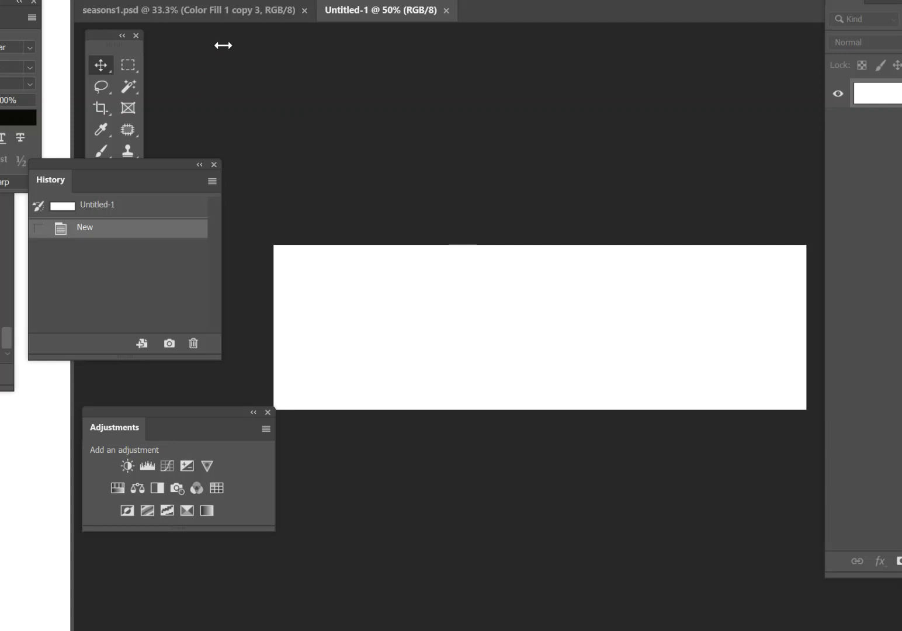
Bring up the selfie2021.psd artwork in Photoshop and reposition its floating document window.
{"action": "key", "text": "ctrl+Tab"}
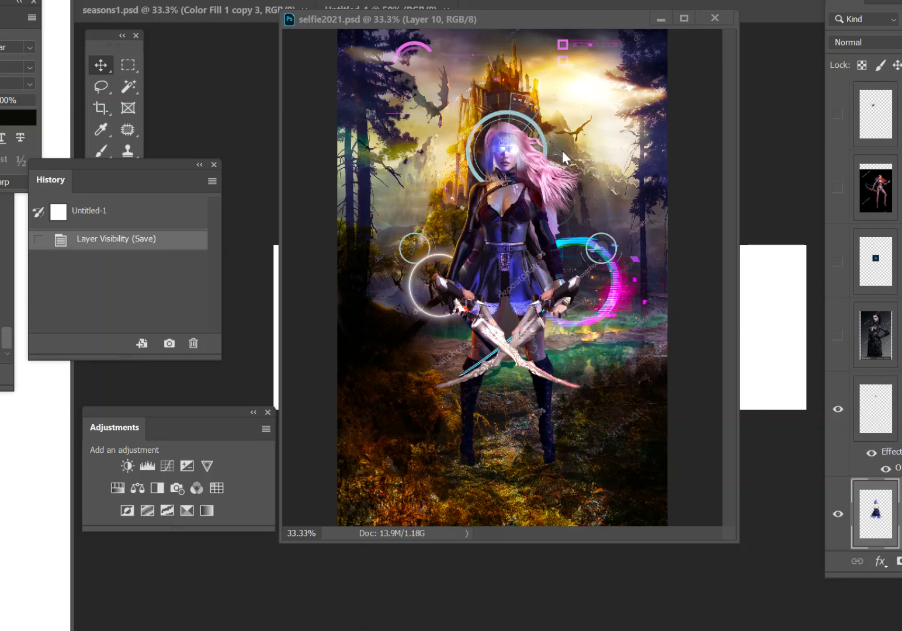
{"action": "left_click_drag", "start_coordinate": [509, 23], "coordinate": [401, 58]}
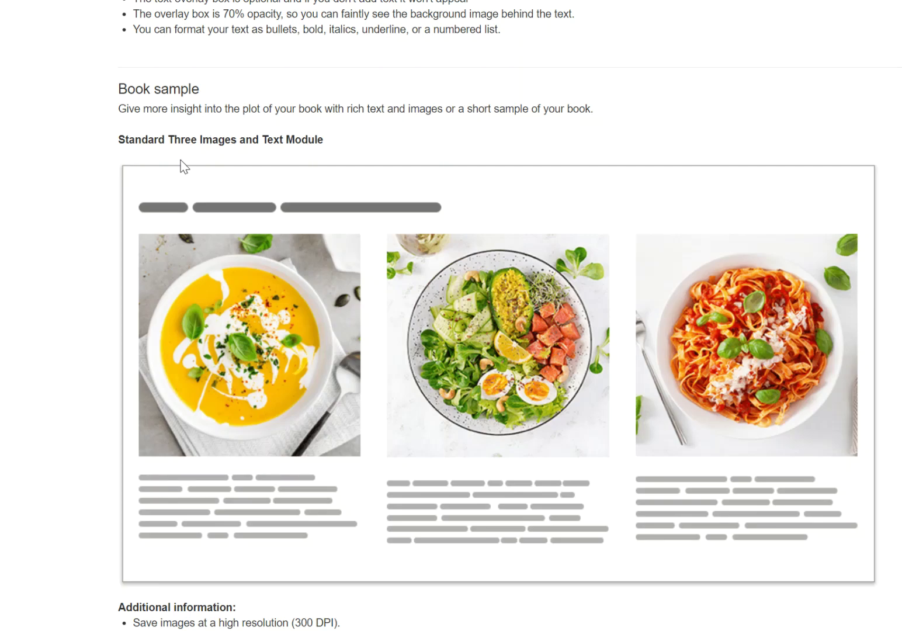
Back on the KDP help page, examine the Book sample module layouts and their image and text requirements.
{"action": "scroll", "coordinate": [146, 249], "scroll_direction": "down", "scroll_amount": 1}
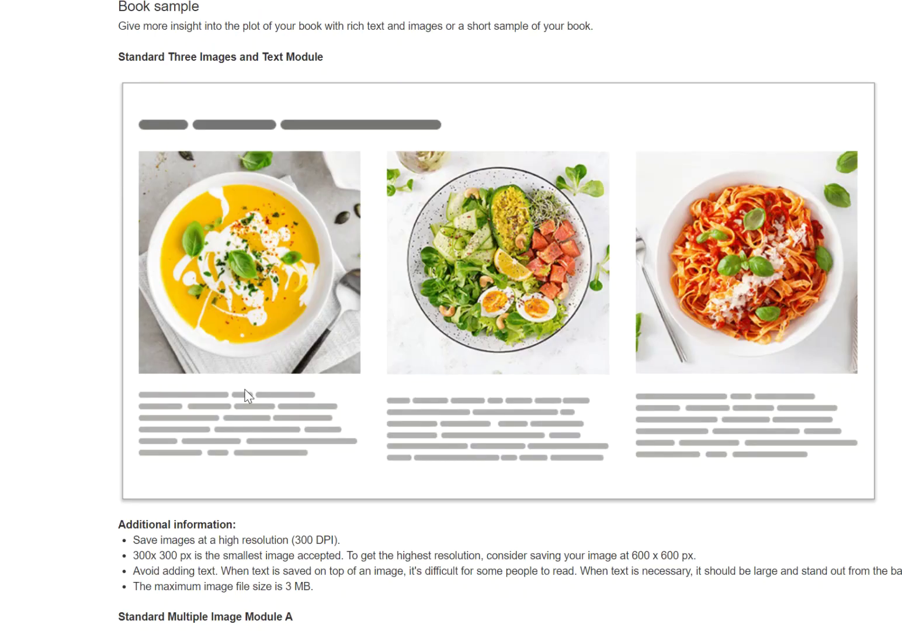
{"action": "scroll", "coordinate": [375, 268], "scroll_direction": "down", "scroll_amount": 6}
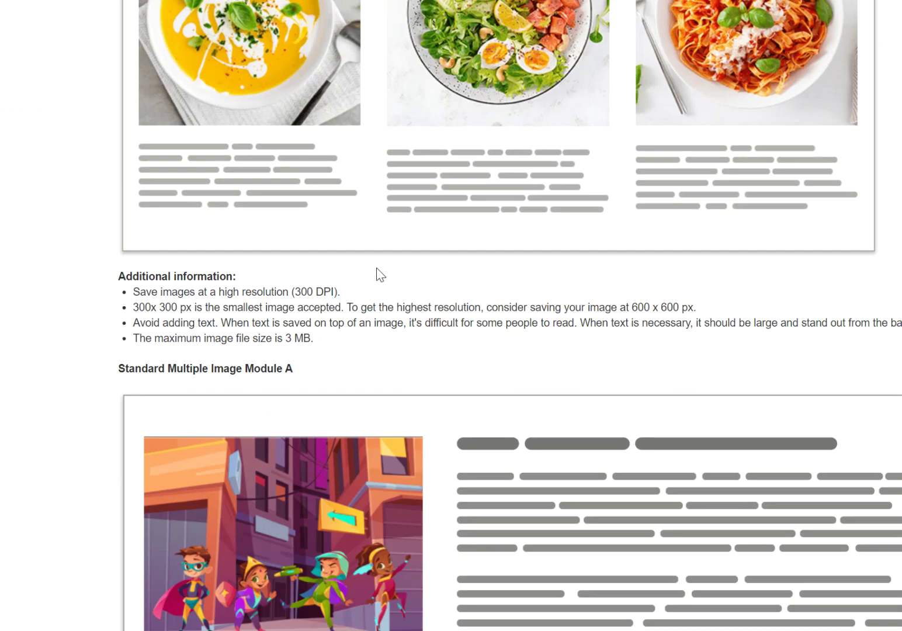
{"action": "scroll", "coordinate": [236, 235], "scroll_direction": "down", "scroll_amount": 1}
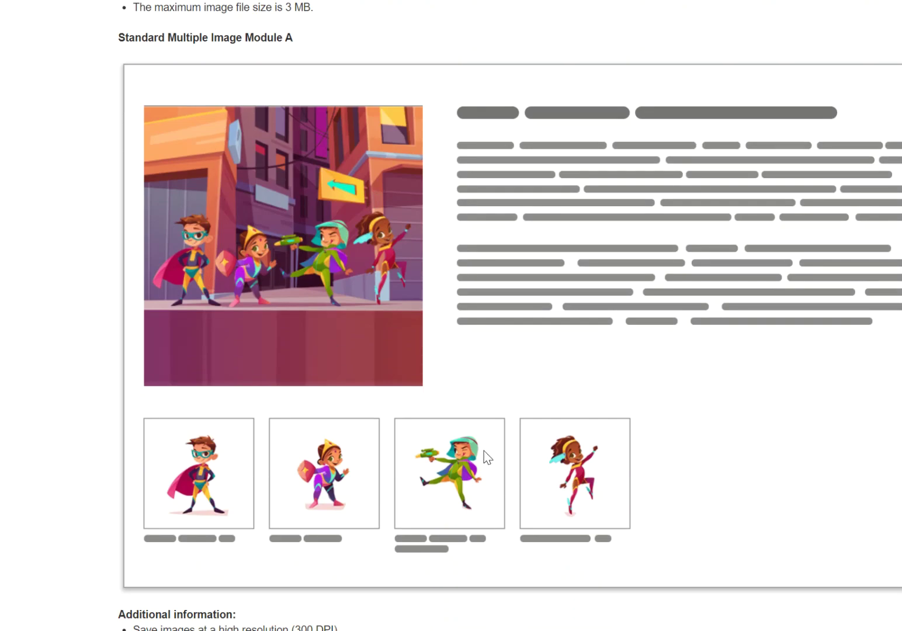
{"action": "scroll", "coordinate": [364, 453], "scroll_direction": "down", "scroll_amount": 6}
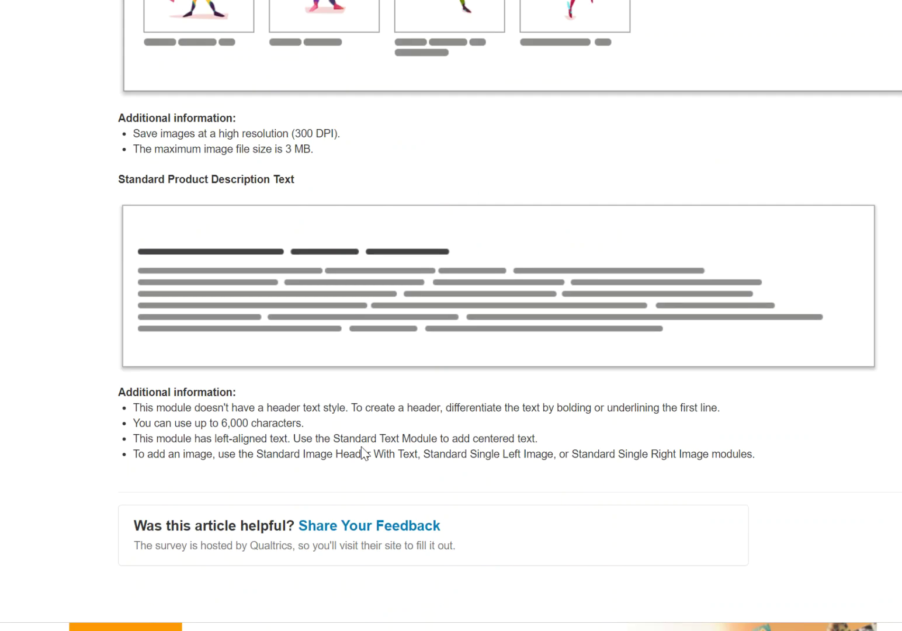
{"action": "scroll", "coordinate": [157, 369], "scroll_direction": "up", "scroll_amount": 4}
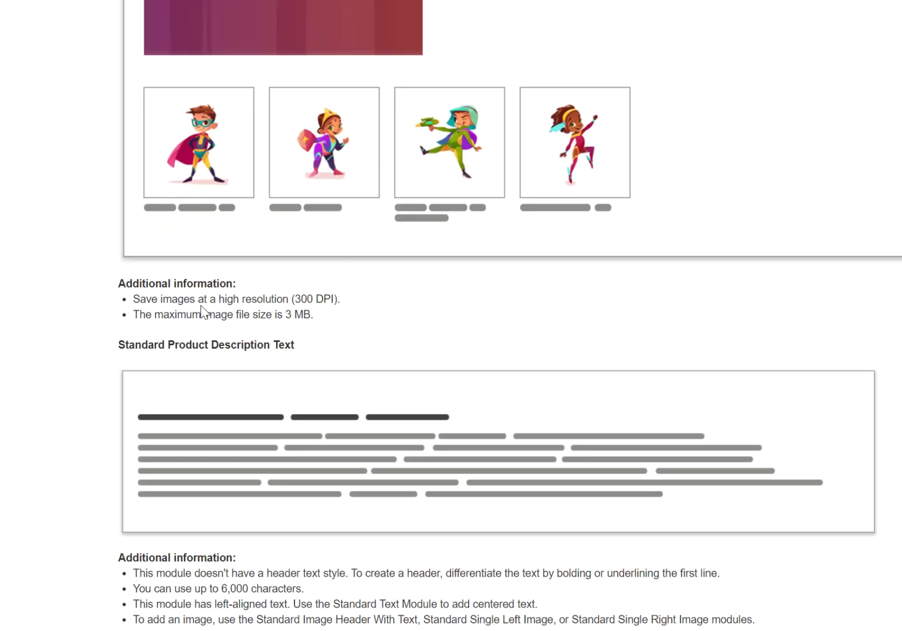
Review the example module layouts again, from the comparison chart and author background through the cover art and book sample sections.
{"action": "scroll", "coordinate": [238, 339], "scroll_direction": "up", "scroll_amount": 3}
{"action": "scroll", "coordinate": [238, 342], "scroll_direction": "up", "scroll_amount": 6}
{"action": "scroll", "coordinate": [238, 343], "scroll_direction": "down", "scroll_amount": 15}
{"action": "scroll", "coordinate": [238, 343], "scroll_direction": "up", "scroll_amount": 4}
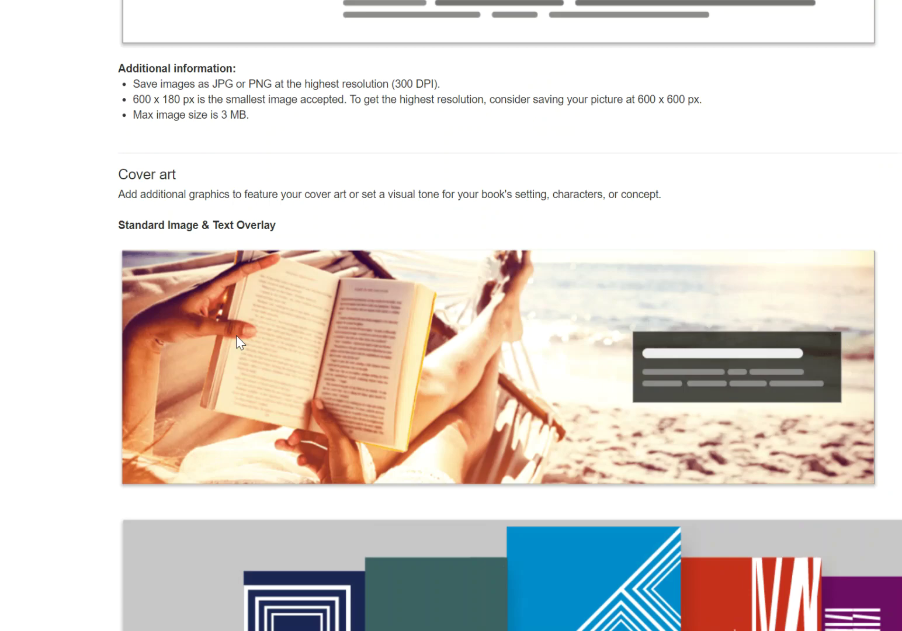
{"action": "scroll", "coordinate": [237, 343], "scroll_direction": "down", "scroll_amount": 3}
{"action": "scroll", "coordinate": [302, 187], "scroll_direction": "up", "scroll_amount": 6}
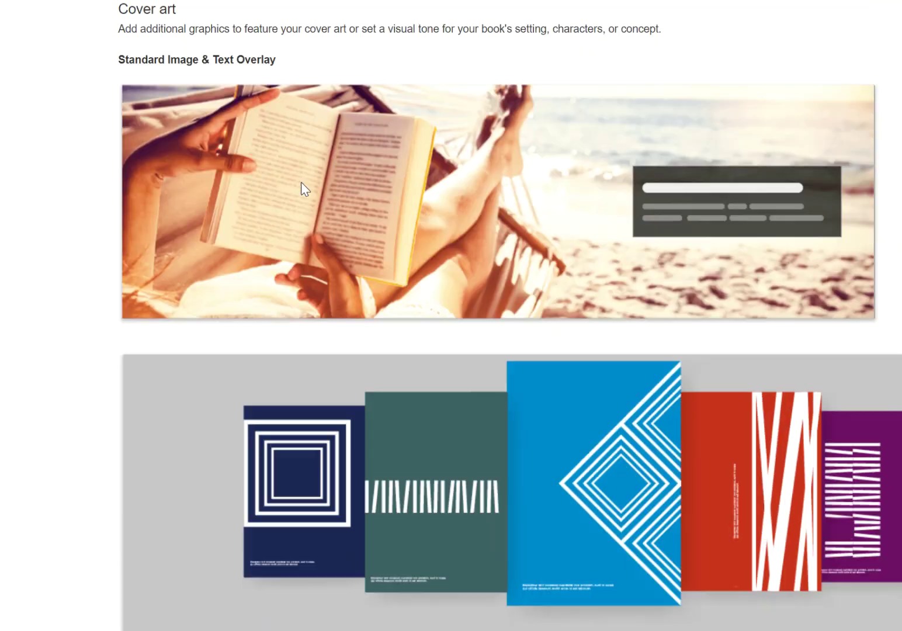
{"action": "scroll", "coordinate": [550, 361], "scroll_direction": "up", "scroll_amount": 12}
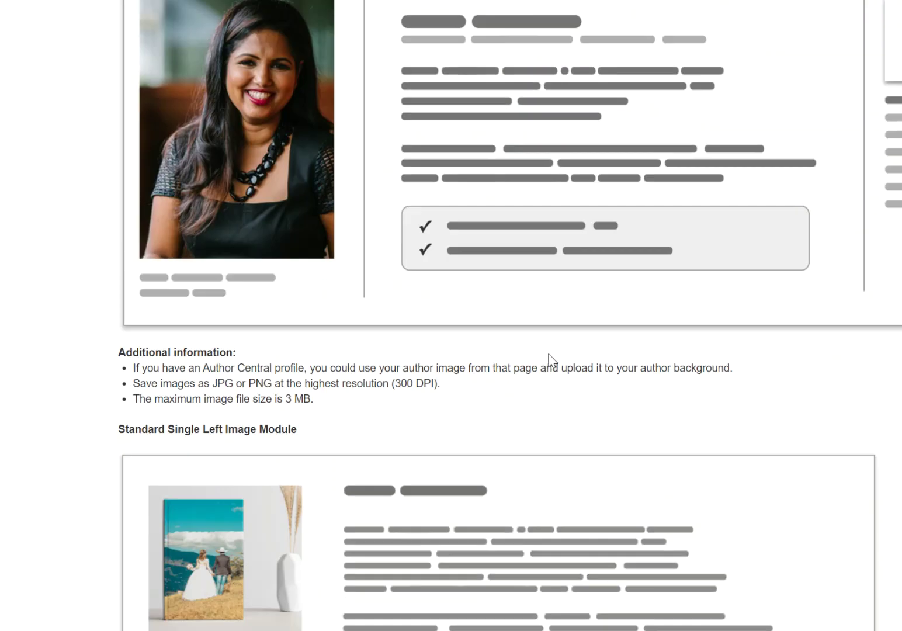
{"action": "scroll", "coordinate": [737, 309], "scroll_direction": "up", "scroll_amount": 15}
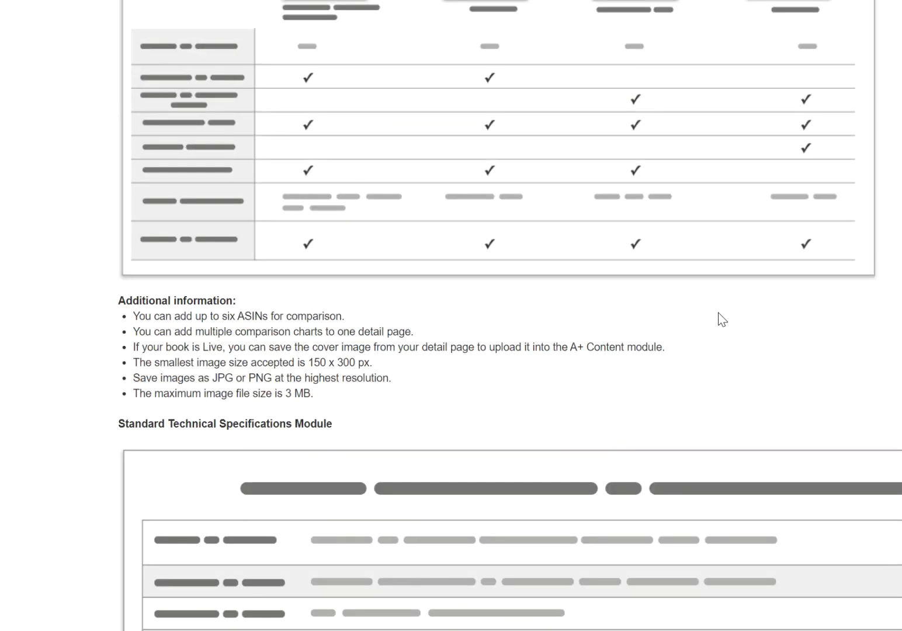
{"action": "scroll", "coordinate": [644, 337], "scroll_direction": "down", "scroll_amount": 20}
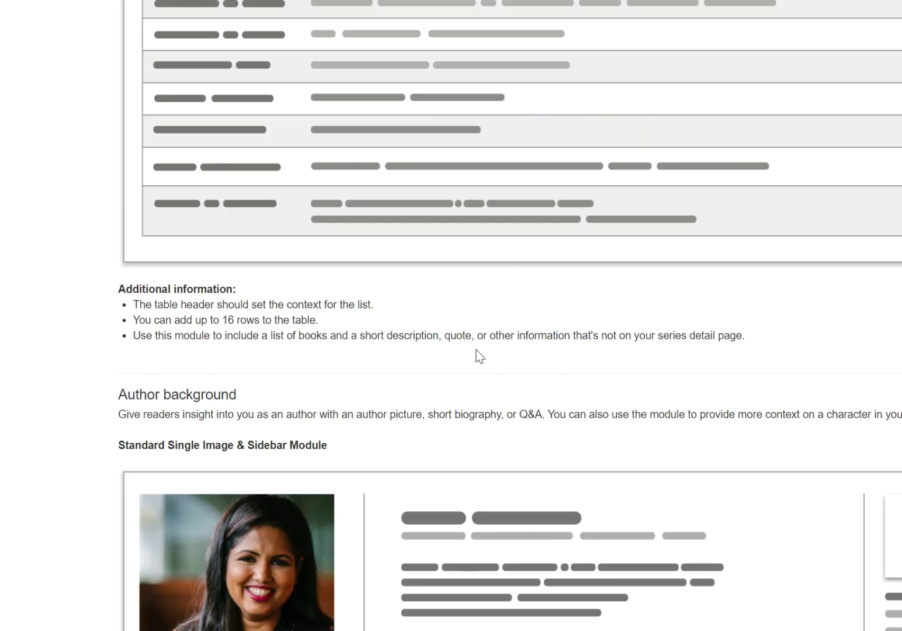
{"action": "scroll", "coordinate": [431, 380], "scroll_direction": "down", "scroll_amount": 10}
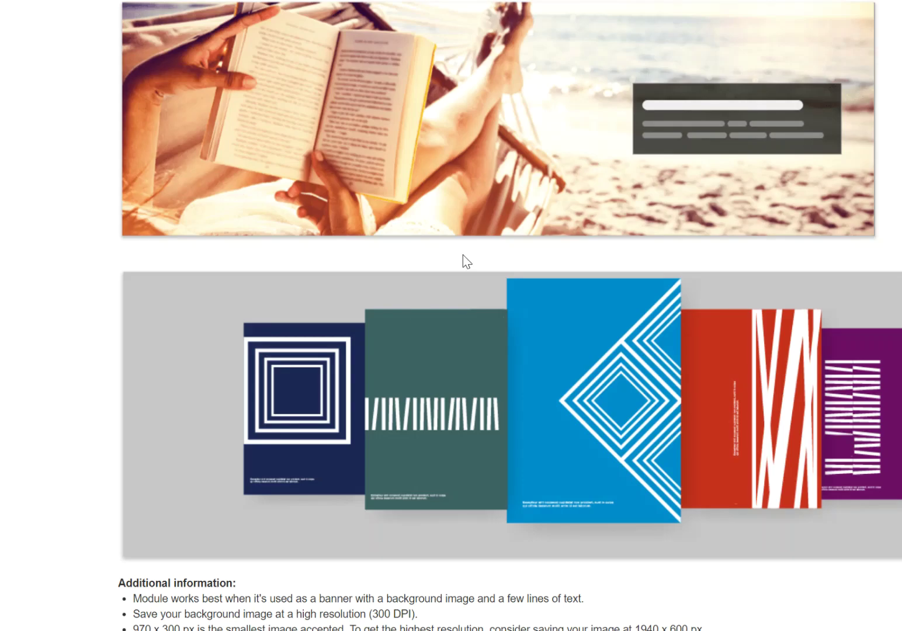
{"action": "scroll", "coordinate": [463, 260], "scroll_direction": "down", "scroll_amount": 13}
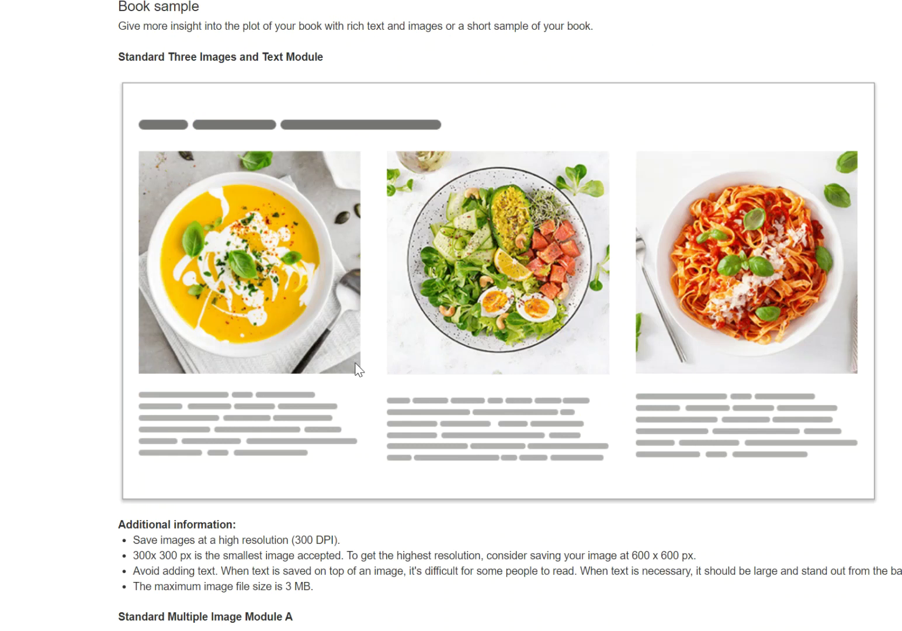
{"action": "scroll", "coordinate": [358, 368], "scroll_direction": "down", "scroll_amount": 7}
{"action": "scroll", "coordinate": [357, 367], "scroll_direction": "down", "scroll_amount": 6}
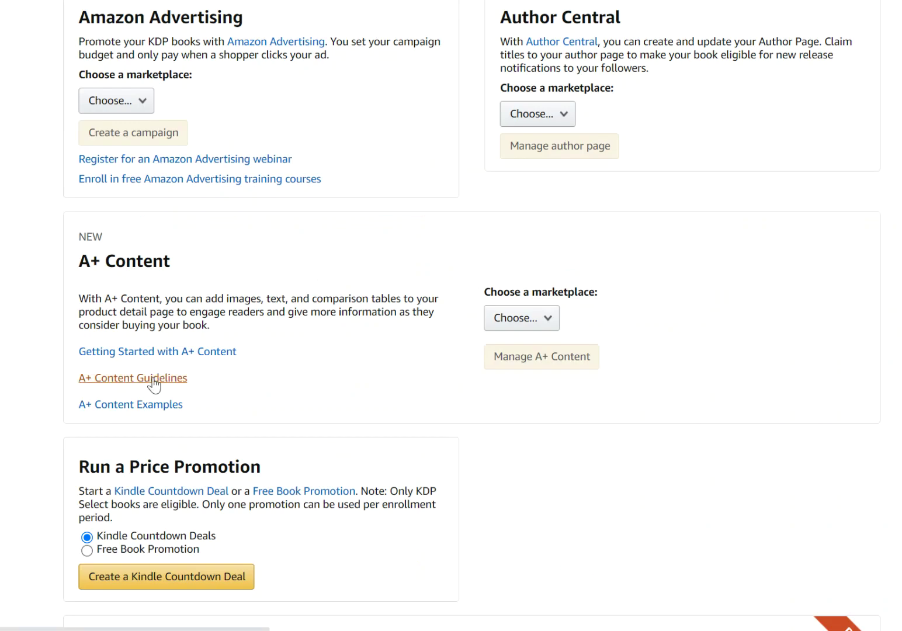
Open the A+ Content Guidelines and highlight the rule on pricing or promotional details, including the disallowed call-to-action phrases.
{"action": "left_click", "coordinate": [153, 378]}
{"action": "scroll", "coordinate": [234, 364], "scroll_direction": "down", "scroll_amount": 3}
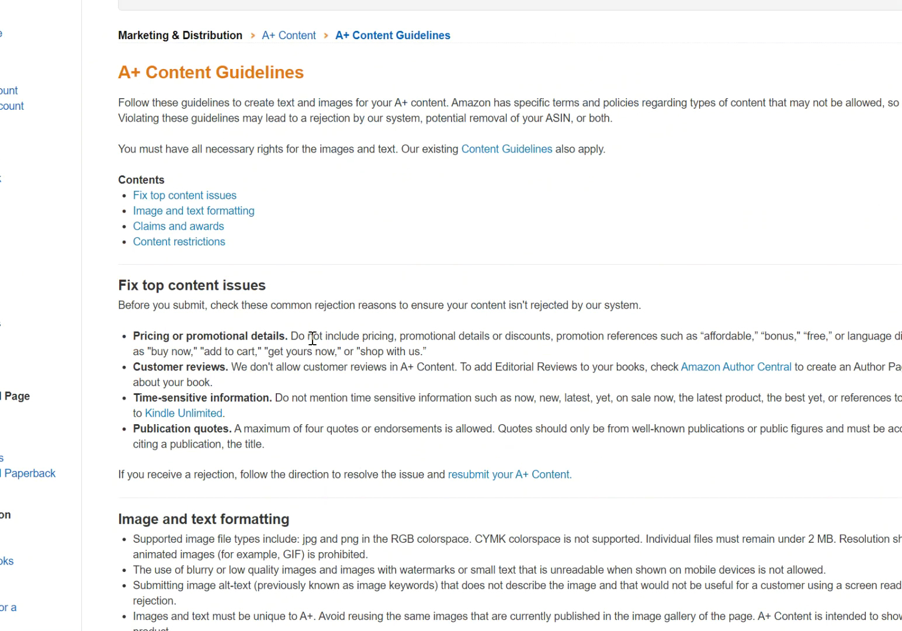
{"action": "left_click_drag", "start_coordinate": [290, 335], "coordinate": [897, 338]}
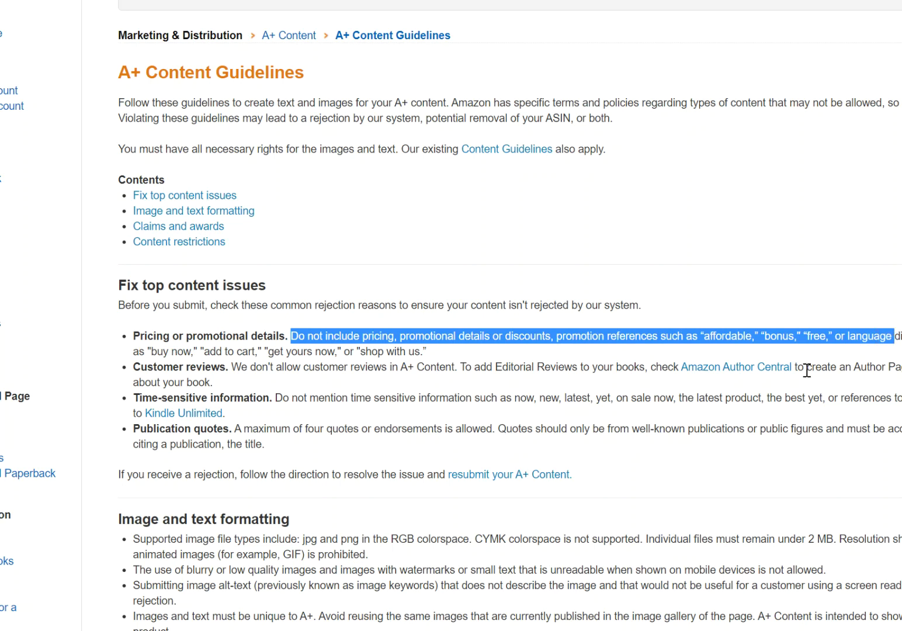
{"action": "left_click_drag", "start_coordinate": [149, 351], "coordinate": [432, 352]}
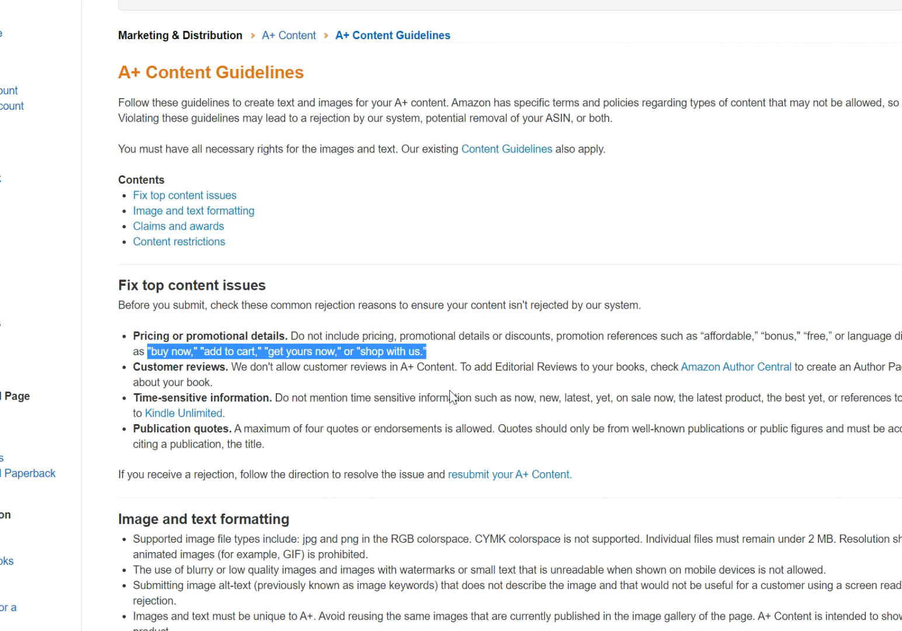
Highlight the customer reviews rule and the publication quotes rule under Fix top content issues.
{"action": "left_click", "coordinate": [210, 1]}
{"action": "left_click", "coordinate": [245, 367]}
{"action": "left_click_drag", "start_coordinate": [134, 365], "coordinate": [455, 366]}
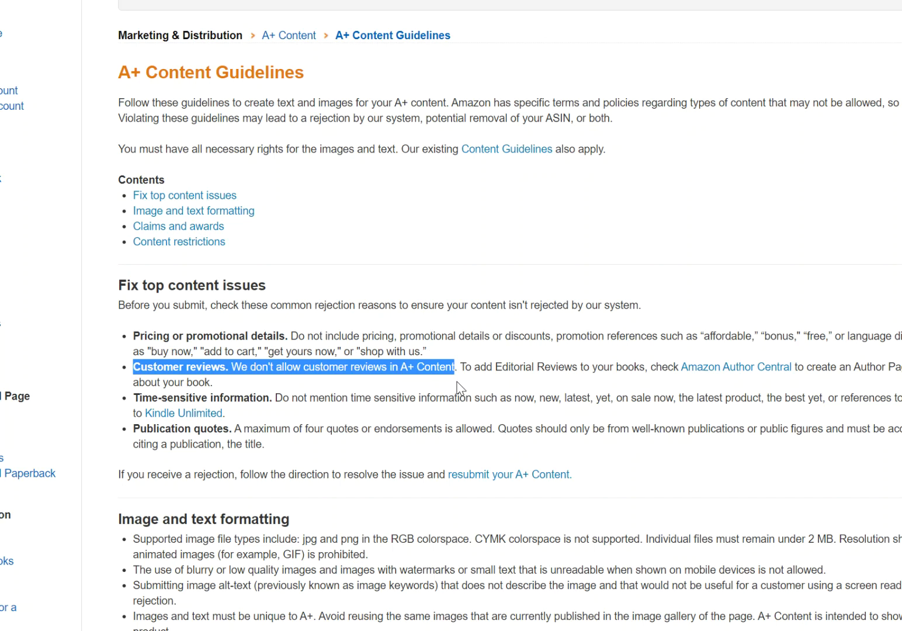
{"action": "scroll", "coordinate": [249, 10], "scroll_direction": "down", "scroll_amount": 1}
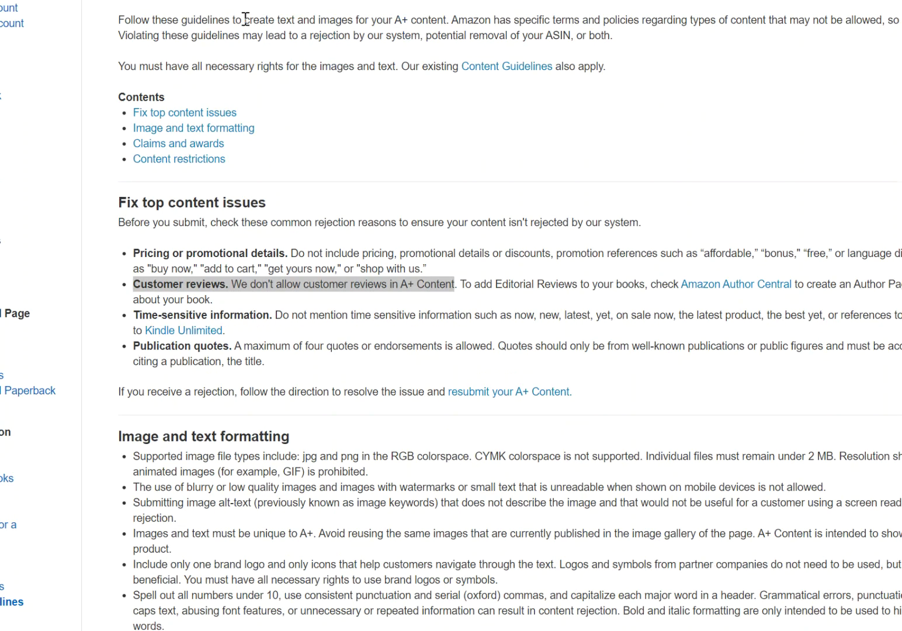
{"action": "left_click_drag", "start_coordinate": [133, 346], "coordinate": [236, 344]}
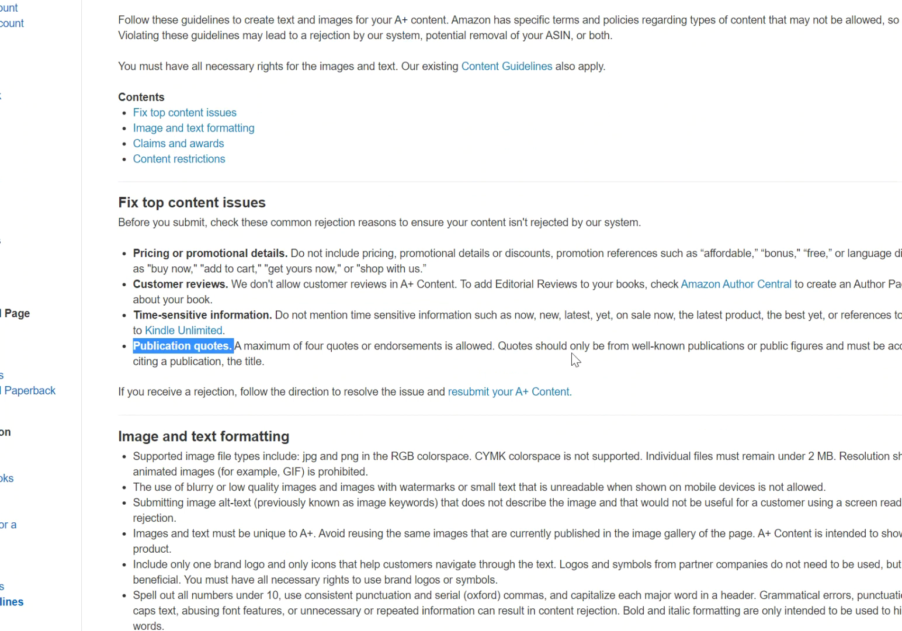
{"action": "left_click_drag", "start_coordinate": [630, 347], "coordinate": [901, 349]}
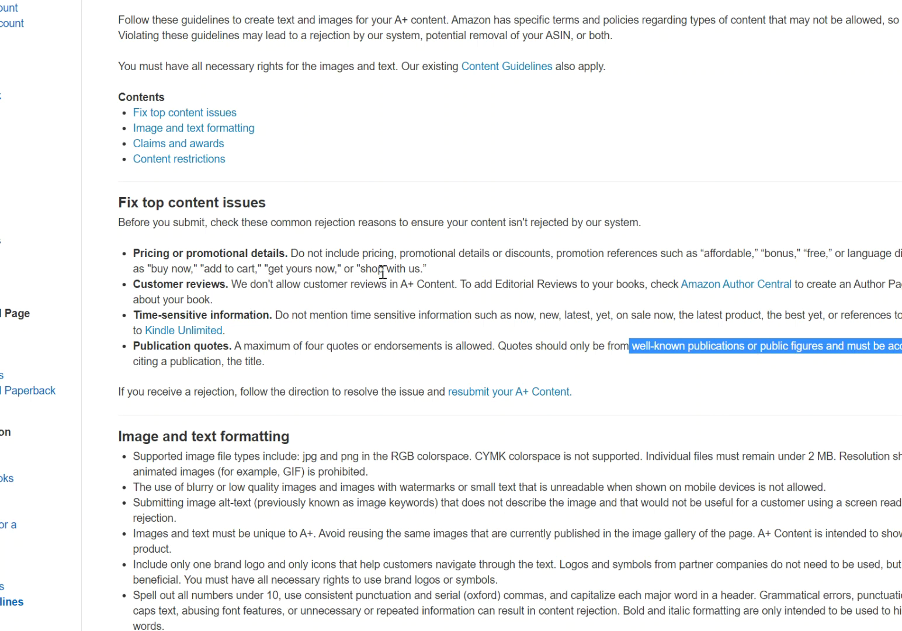
Examine the Image and text formatting section, highlighting the individual file-size limit and the CYMK colorspace restriction.
{"action": "scroll", "coordinate": [379, 270], "scroll_direction": "up", "scroll_amount": 3}
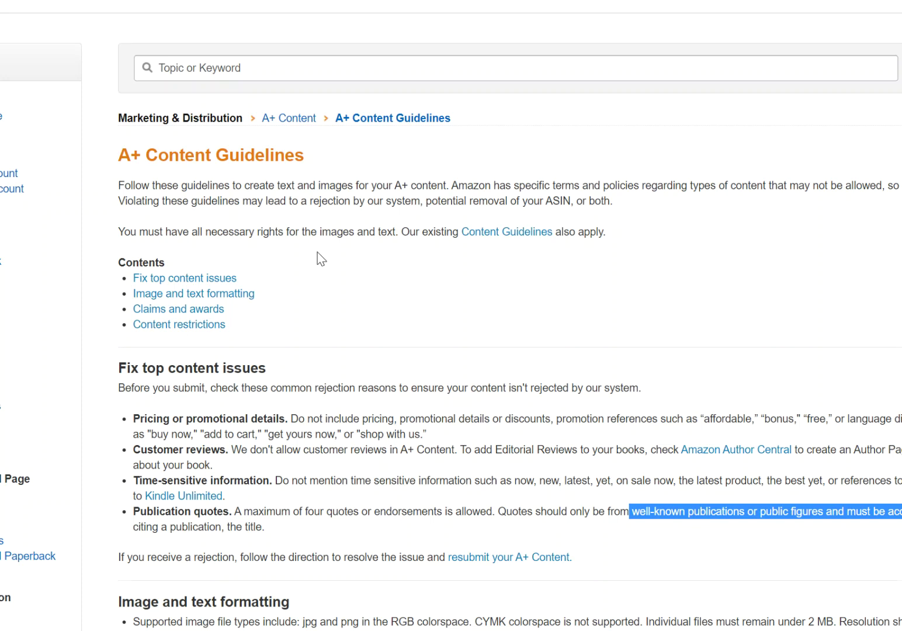
{"action": "scroll", "coordinate": [321, 259], "scroll_direction": "down", "scroll_amount": 6}
{"action": "scroll", "coordinate": [292, 201], "scroll_direction": "down", "scroll_amount": 3}
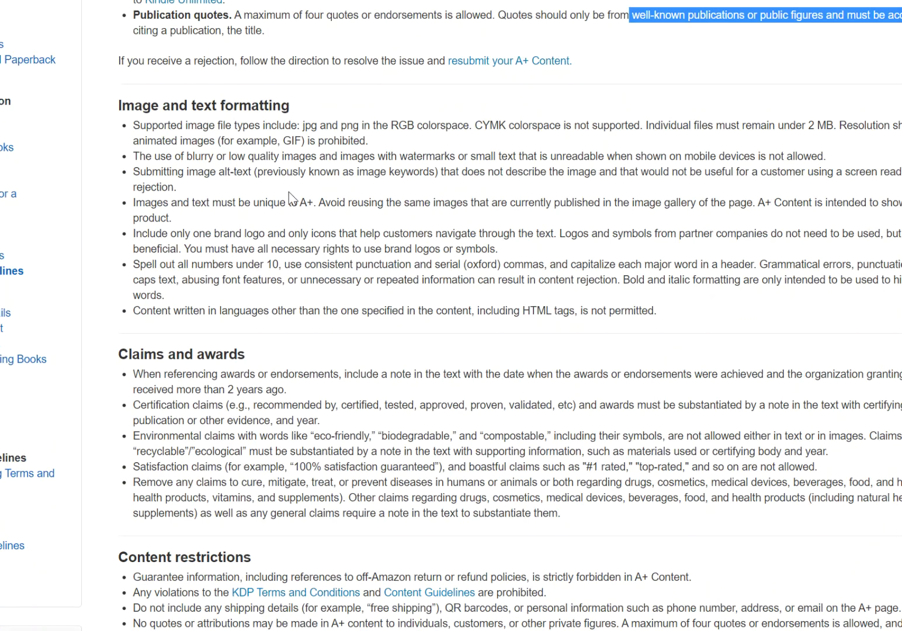
{"action": "left_click", "coordinate": [255, 1]}
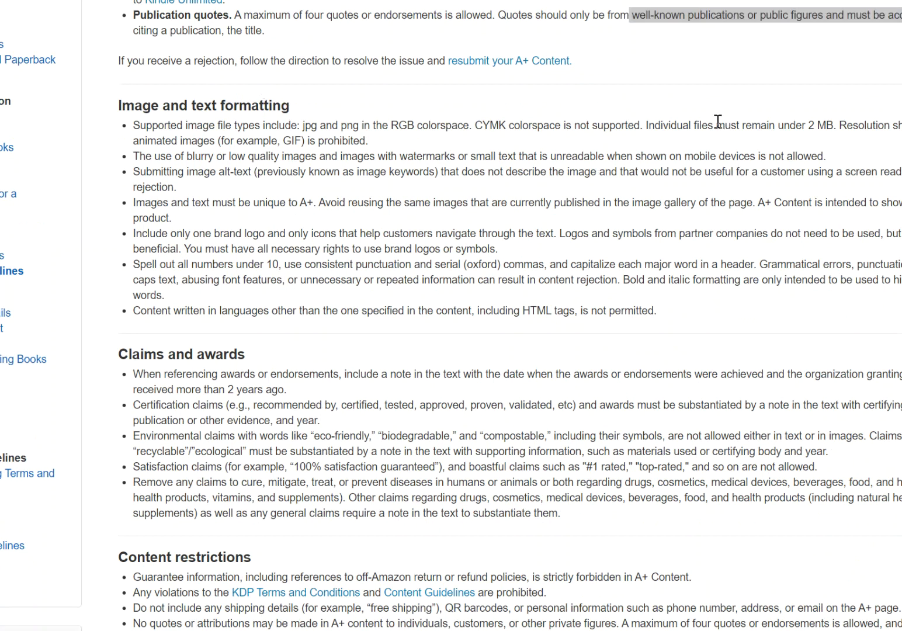
{"action": "left_click_drag", "start_coordinate": [841, 128], "coordinate": [776, 127]}
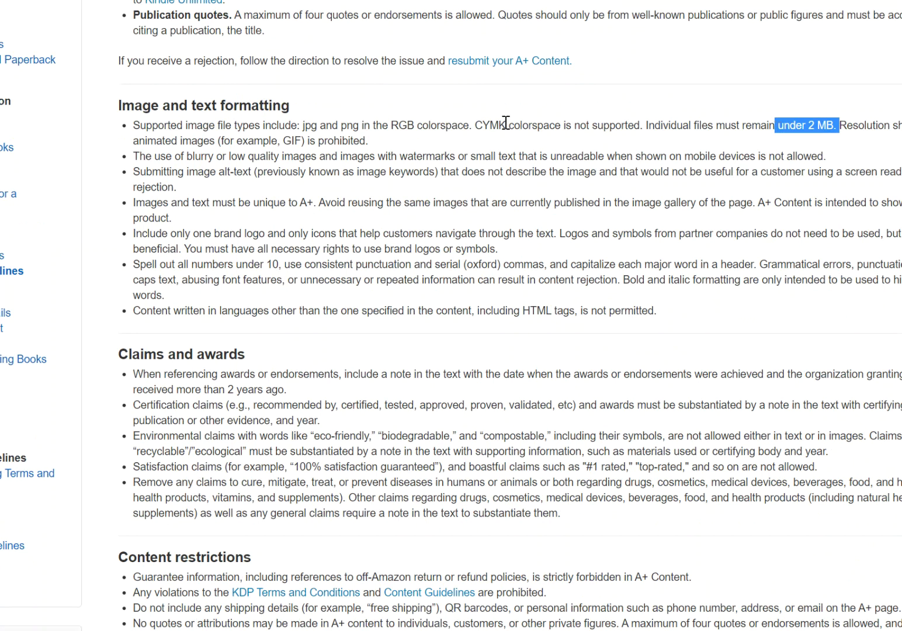
{"action": "left_click_drag", "start_coordinate": [474, 125], "coordinate": [639, 126]}
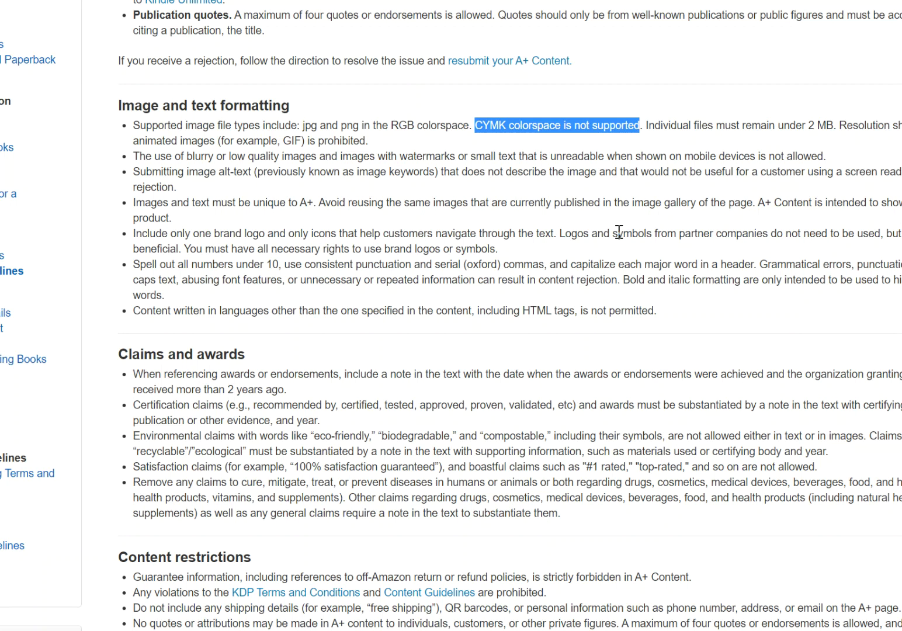
Highlight the CYMK colorspace wording again, plus the rule on spelling out numbers, punctuation and header capitalization.
{"action": "left_click", "coordinate": [471, 125]}
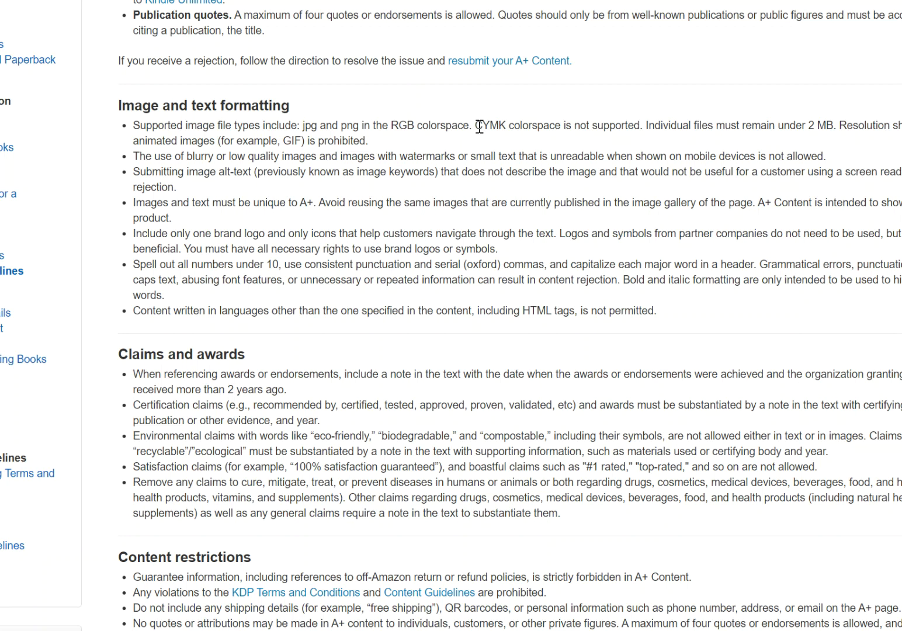
{"action": "left_click_drag", "start_coordinate": [476, 125], "coordinate": [542, 126]}
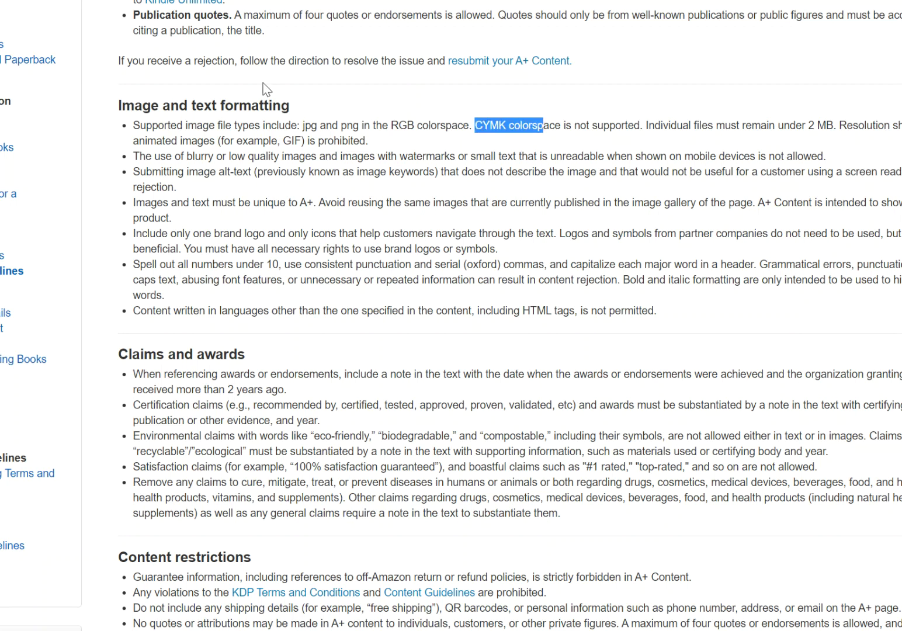
{"action": "left_click", "coordinate": [247, 1]}
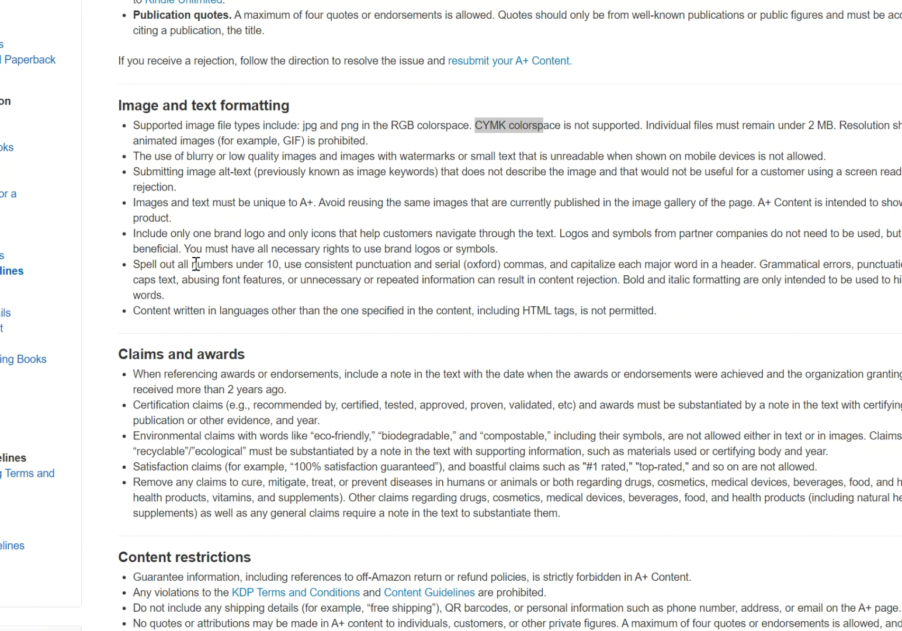
{"action": "left_click_drag", "start_coordinate": [176, 264], "coordinate": [759, 266]}
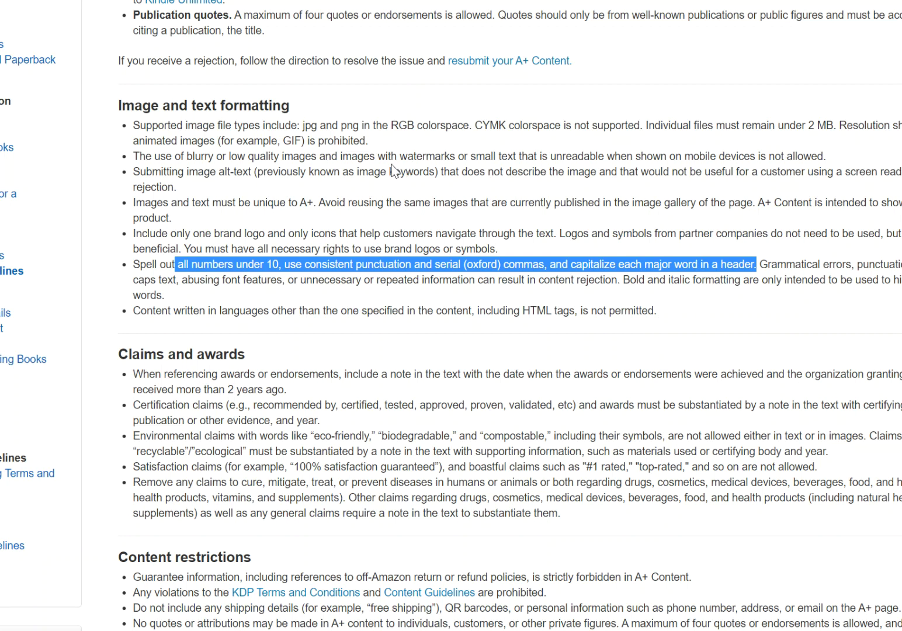
Highlight the Claims and awards rule about curing, mitigating, treating or preventing diseases, and examine the Content restrictions section and the guidelines overview.
{"action": "scroll", "coordinate": [231, 121], "scroll_direction": "down", "scroll_amount": 3}
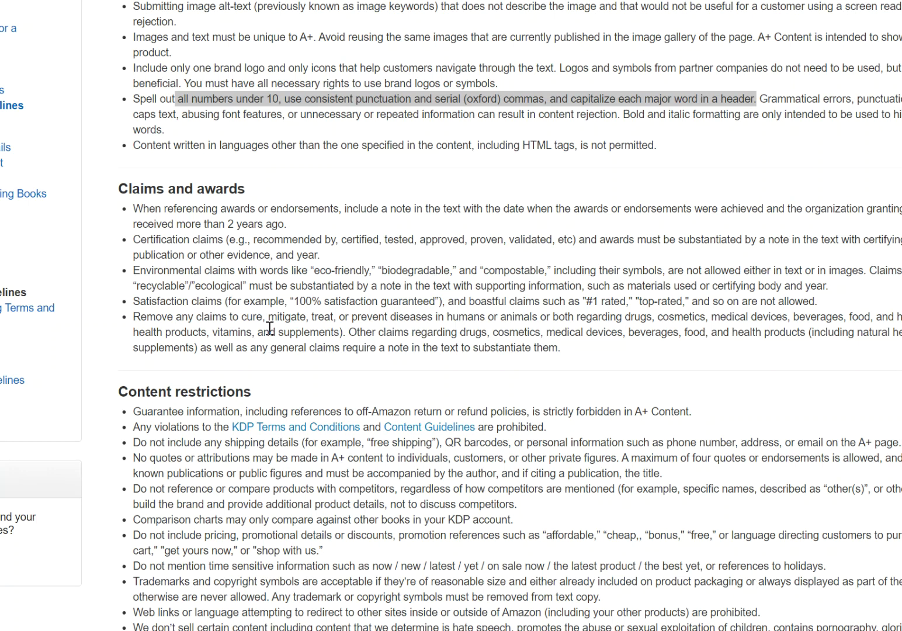
{"action": "left_click_drag", "start_coordinate": [176, 316], "coordinate": [494, 321]}
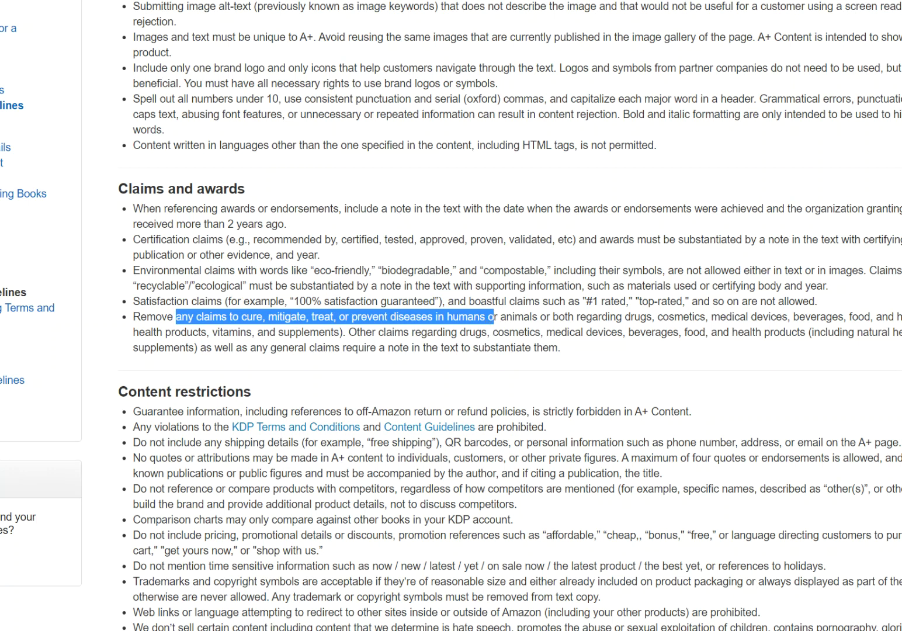
{"action": "scroll", "coordinate": [457, 235], "scroll_direction": "down", "scroll_amount": 4}
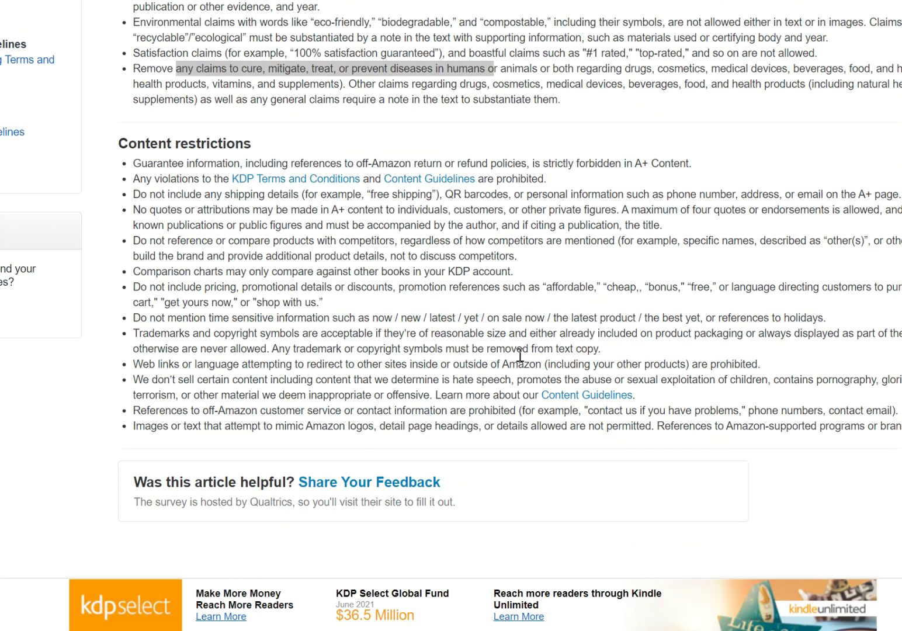
{"action": "scroll", "coordinate": [170, 284], "scroll_direction": "up", "scroll_amount": 9}
{"action": "scroll", "coordinate": [183, 276], "scroll_direction": "up", "scroll_amount": 7}
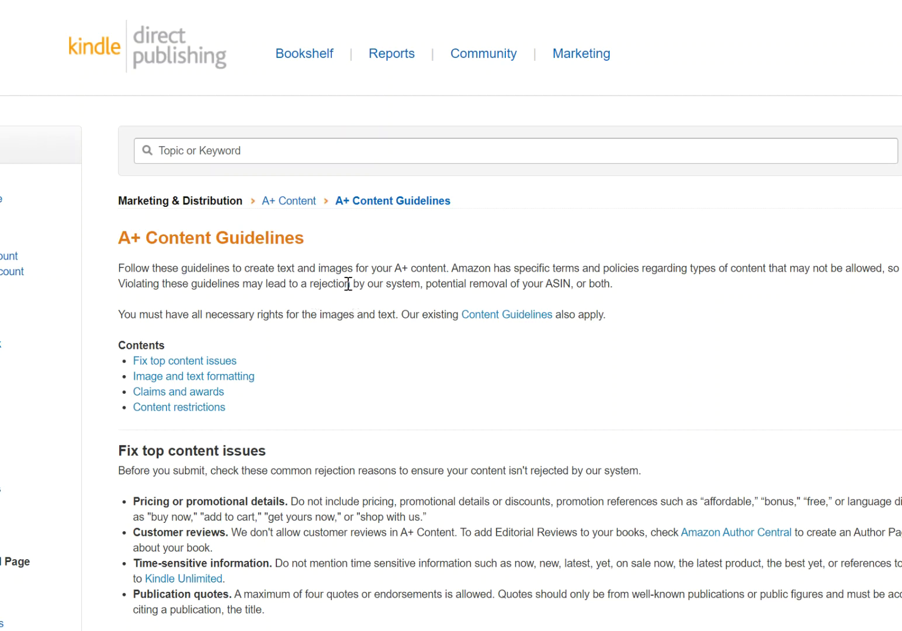
{"action": "scroll", "coordinate": [336, 292], "scroll_direction": "down", "scroll_amount": 3}
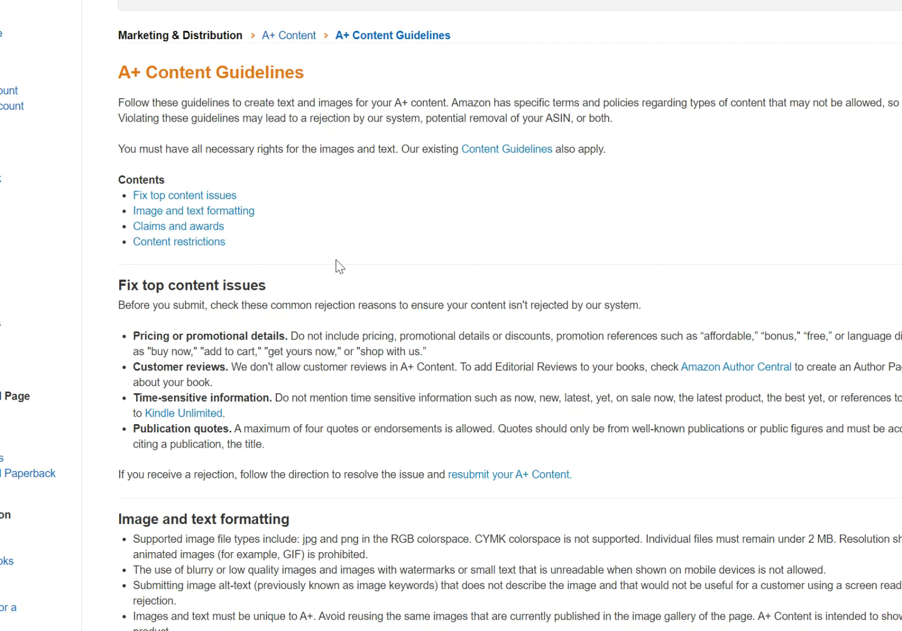
{"action": "scroll", "coordinate": [346, 187], "scroll_direction": "down", "scroll_amount": 2}
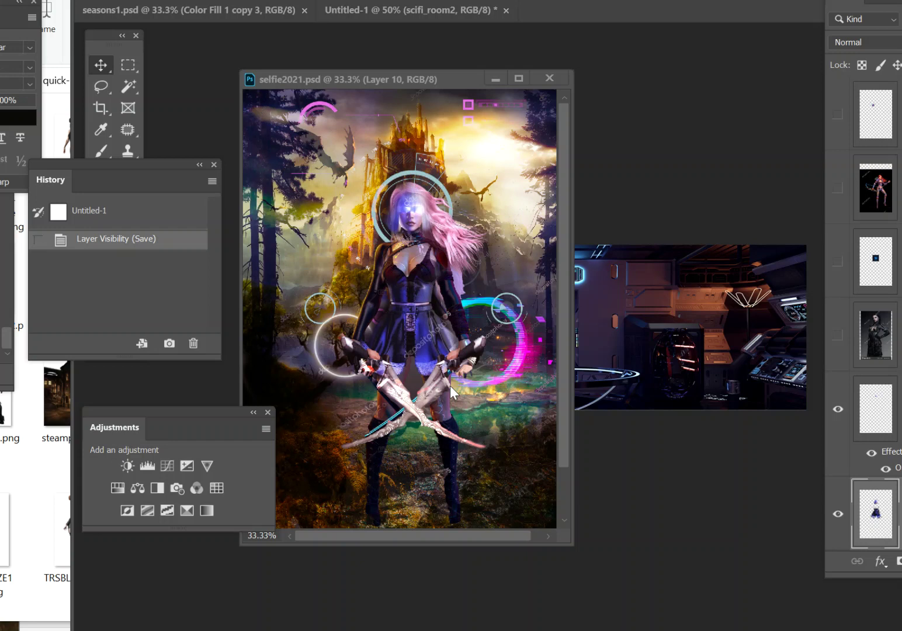
Switch to Photoshop, widen the floating selfie2021.psd window, and arrange it and the History panel so both the artwork and the Untitled-1 banner are accessible.
{"action": "left_click", "coordinate": [625, 338]}
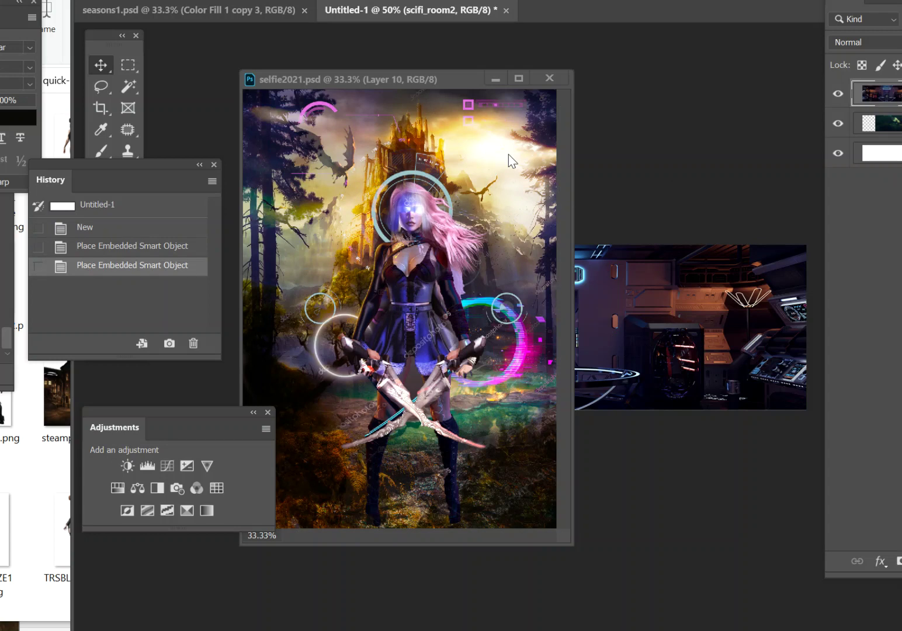
{"action": "left_click_drag", "start_coordinate": [575, 236], "coordinate": [773, 229]}
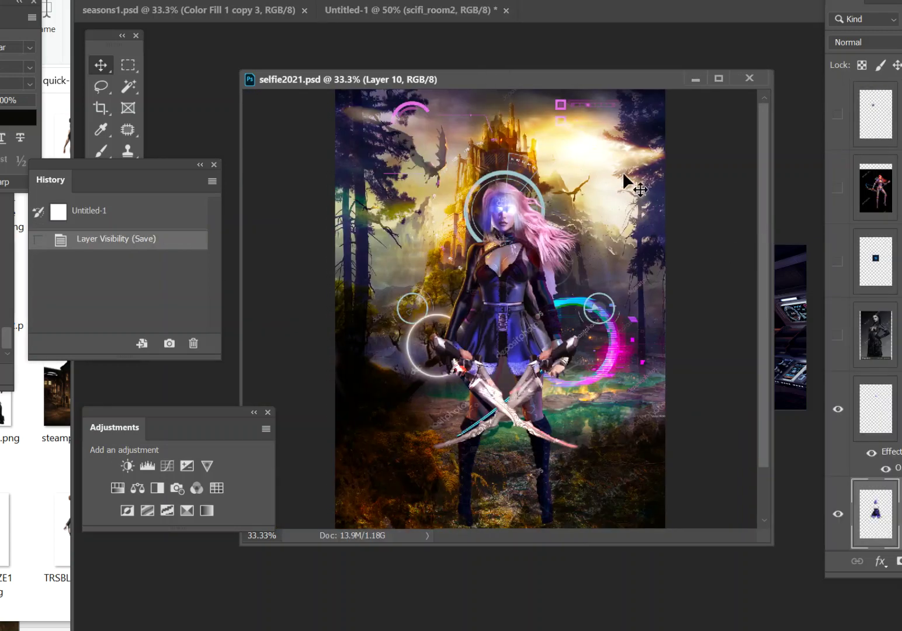
{"action": "left_click_drag", "start_coordinate": [612, 79], "coordinate": [329, 69]}
{"action": "left_click", "coordinate": [409, 66]}
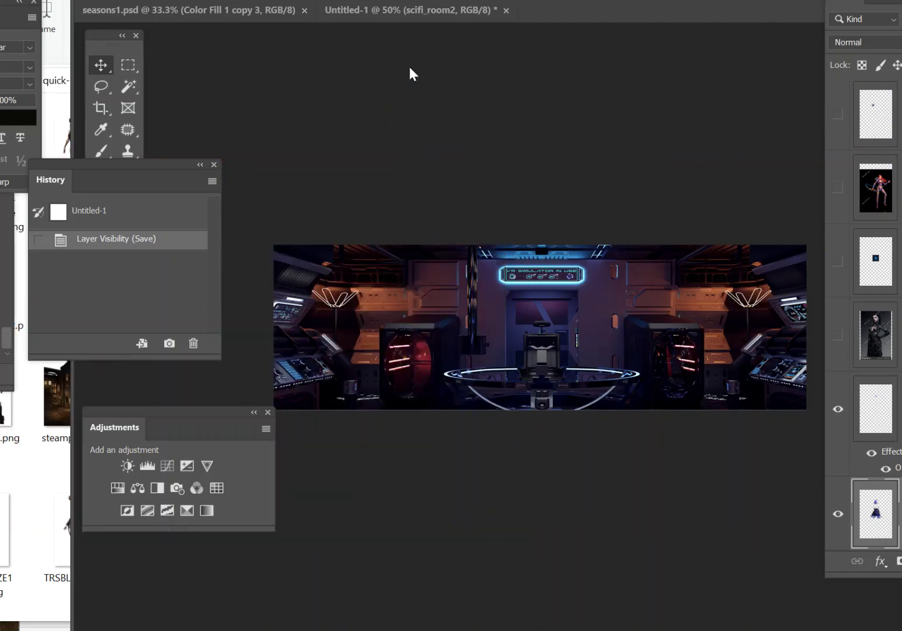
{"action": "mouse_move", "coordinate": [251, 629]}
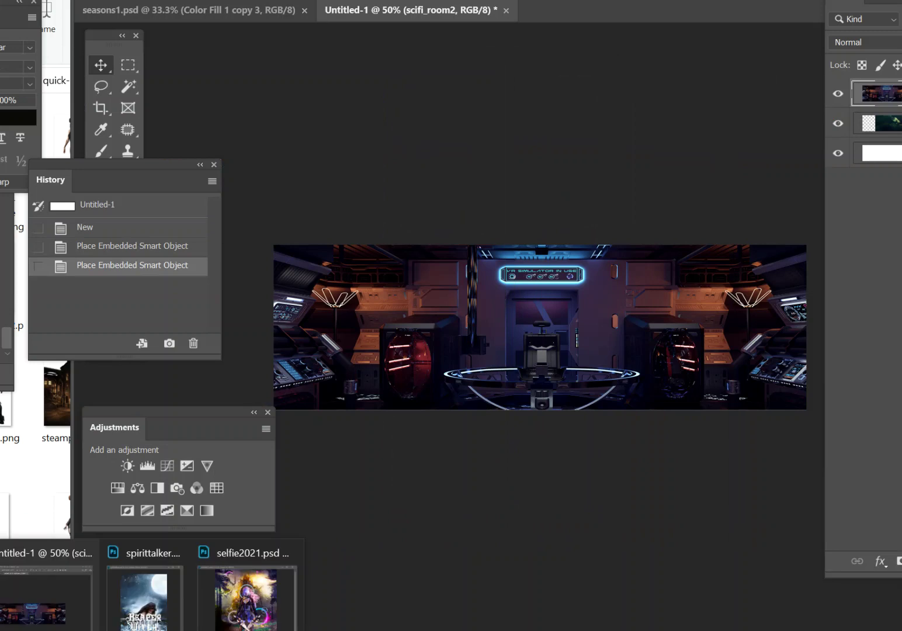
{"action": "left_click", "coordinate": [225, 623]}
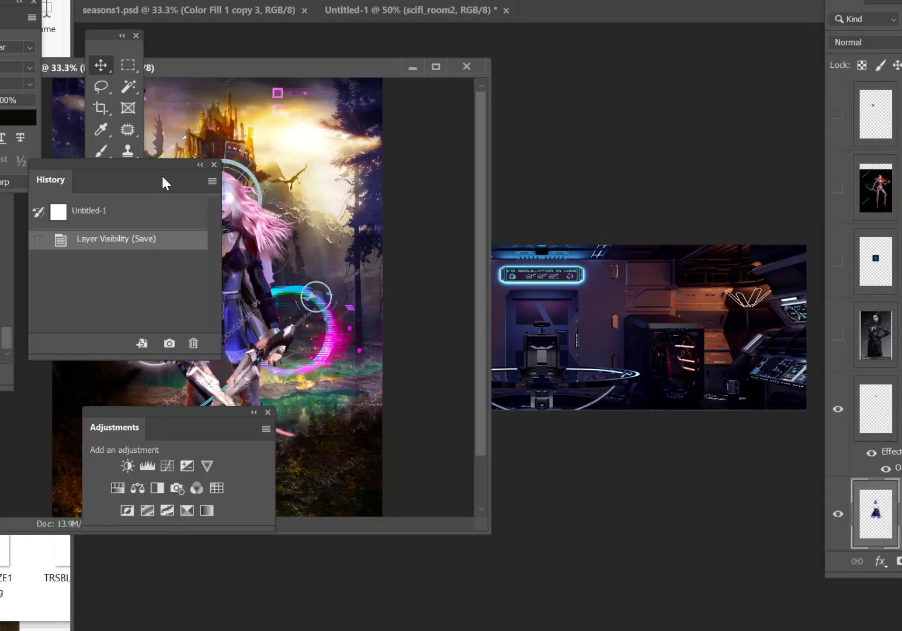
{"action": "left_click_drag", "start_coordinate": [153, 160], "coordinate": [274, 538]}
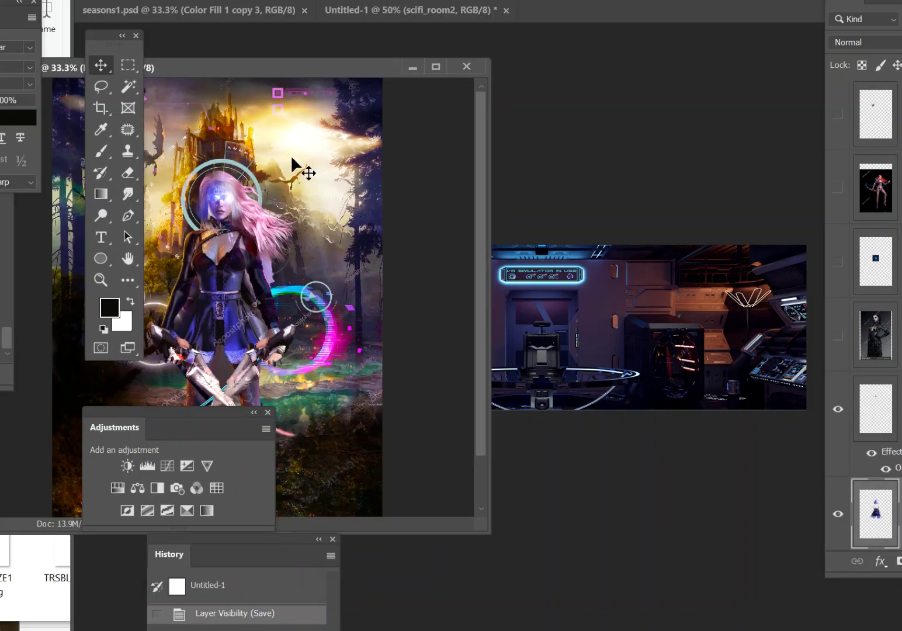
{"action": "mouse_move", "coordinate": [280, 68]}
{"action": "left_mouse_down"}
{"action": "mouse_move", "coordinate": [402, 68]}
{"action": "mouse_move", "coordinate": [283, 68]}
{"action": "left_mouse_up"}
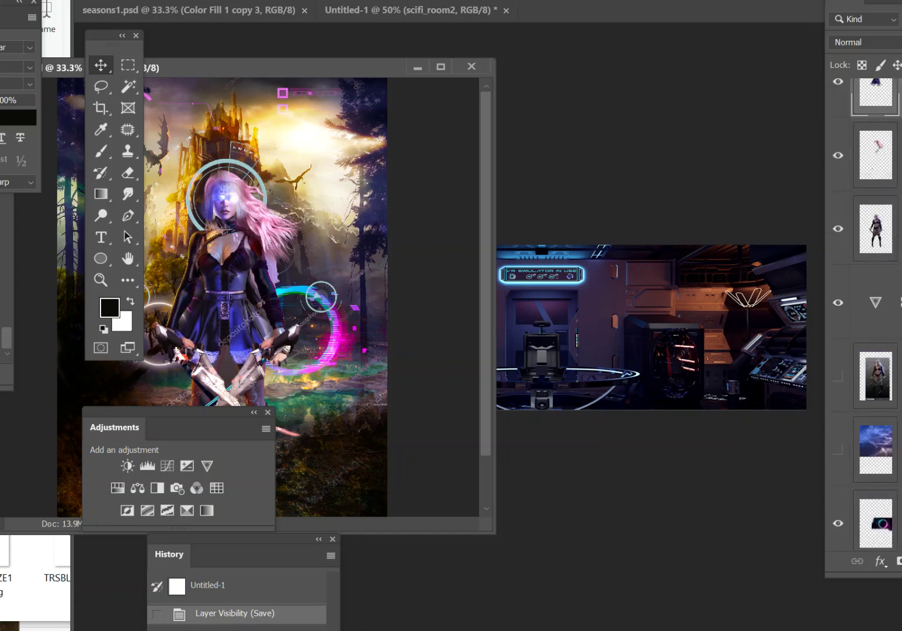
Copy the retrowave glitch circle layer from selfie2021.psd into the Untitled-1 banner and position it partly past the banner's right edge.
{"action": "left_click", "coordinate": [339, 370]}
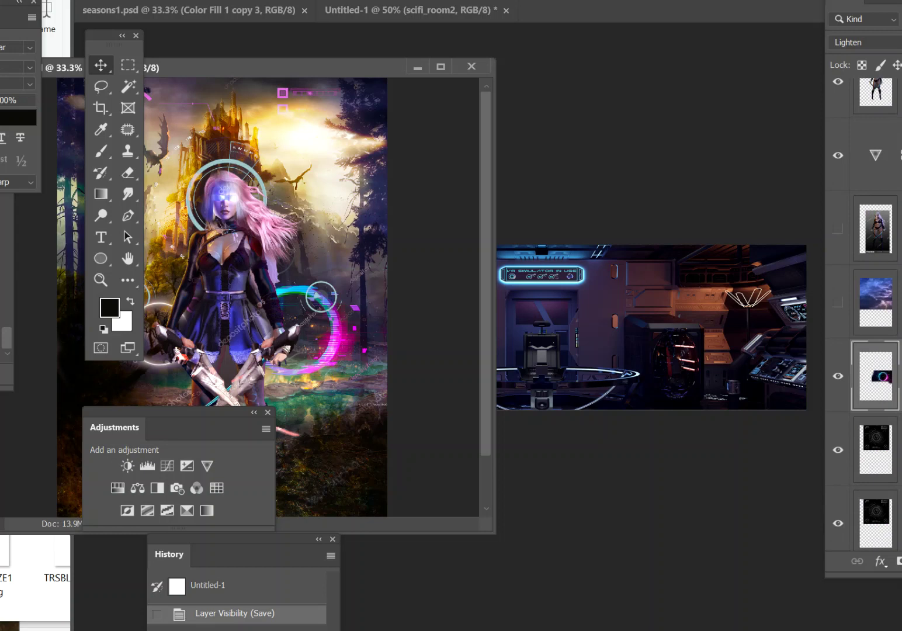
{"action": "left_click_drag", "start_coordinate": [339, 296], "coordinate": [757, 362]}
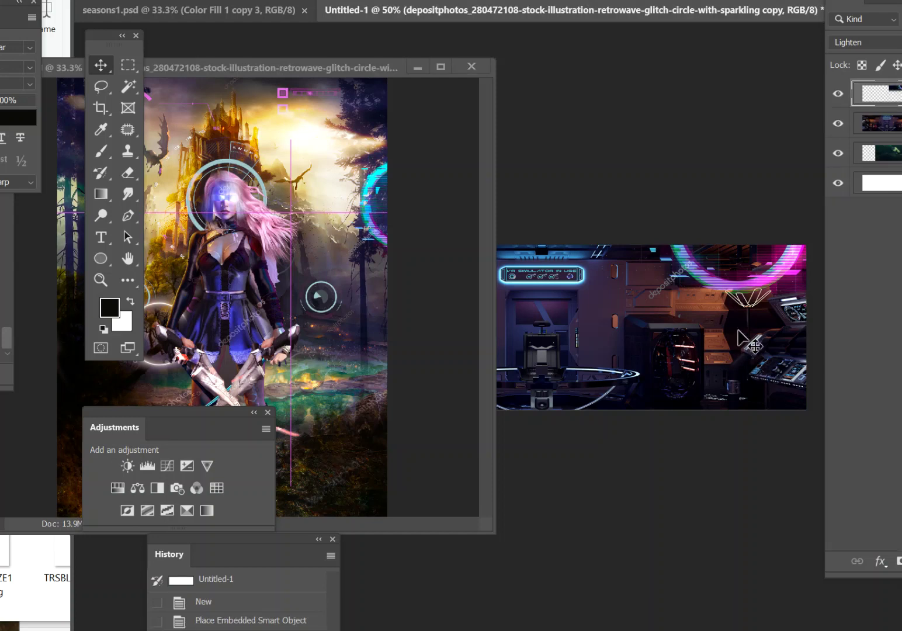
{"action": "left_click_drag", "start_coordinate": [740, 298], "coordinate": [742, 397]}
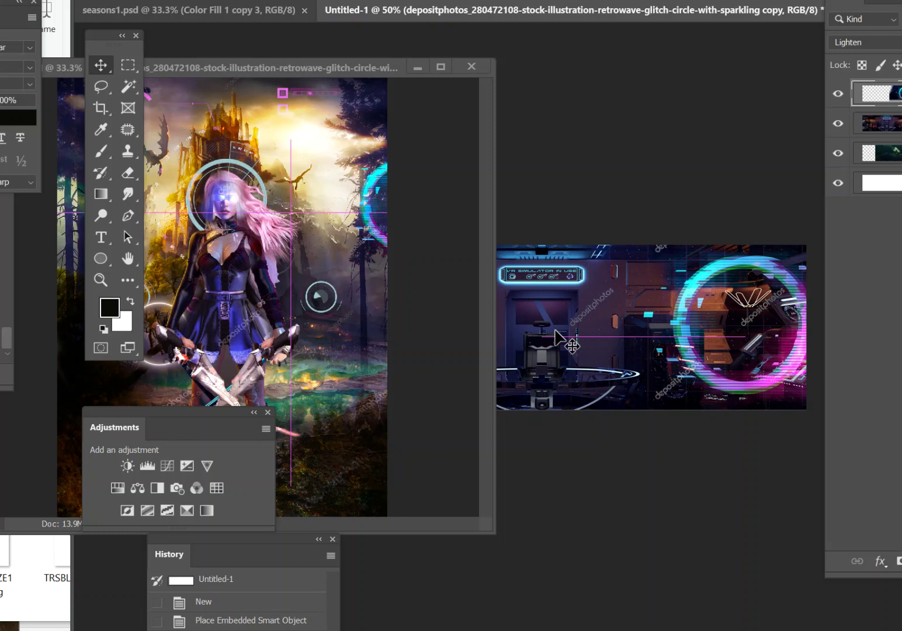
{"action": "left_click", "coordinate": [417, 69]}
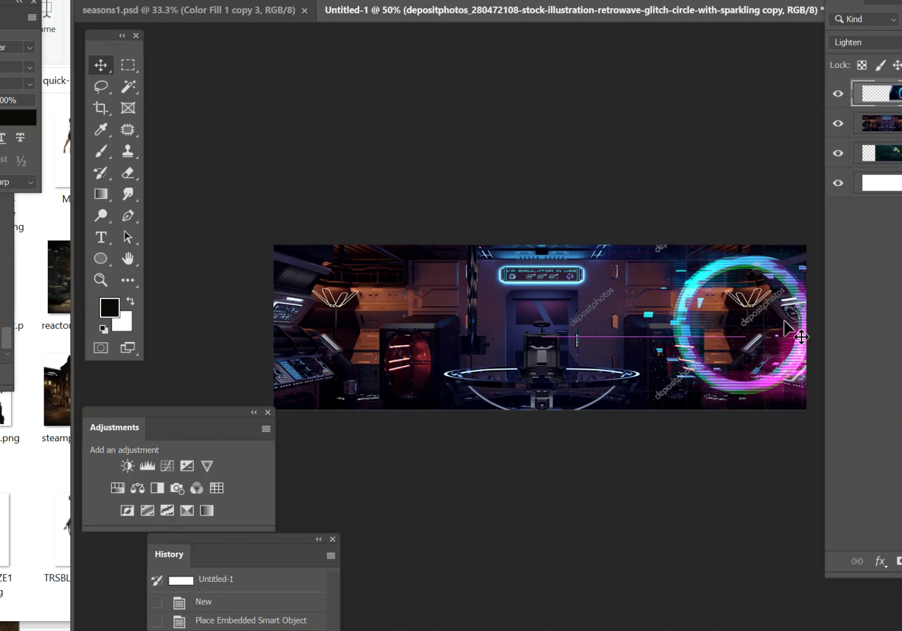
{"action": "left_click_drag", "start_coordinate": [730, 345], "coordinate": [761, 346]}
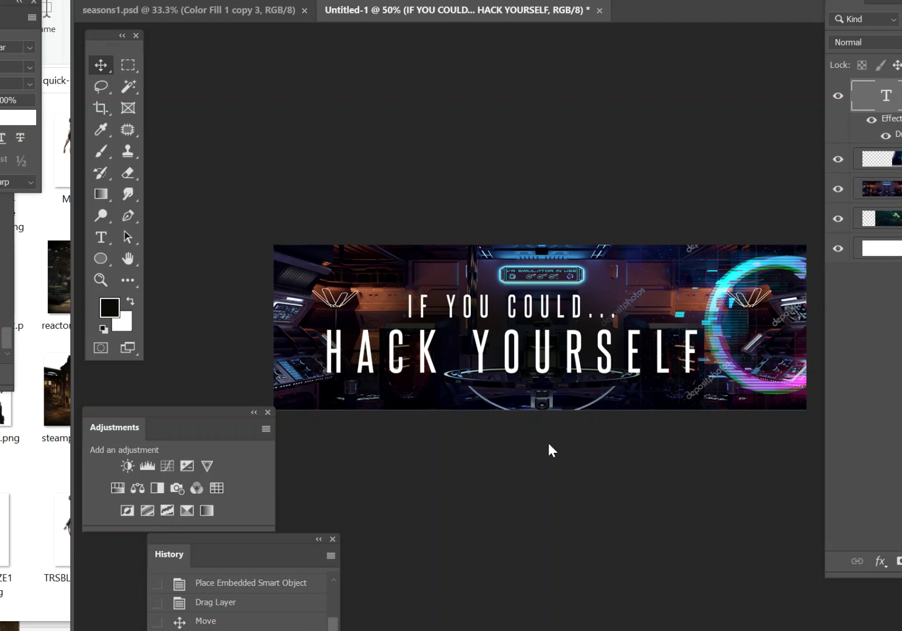
Bring selfie2021.psd back up, preview its topmost text layers, show a SELFIE title, and move the Adjustments panel off the artwork.
{"action": "left_click", "coordinate": [231, 618]}
{"action": "left_click_drag", "start_coordinate": [306, 66], "coordinate": [363, 56]}
{"action": "scroll", "coordinate": [864, 315], "scroll_direction": "up", "scroll_amount": 5}
{"action": "scroll", "coordinate": [864, 316], "scroll_direction": "up", "scroll_amount": 5}
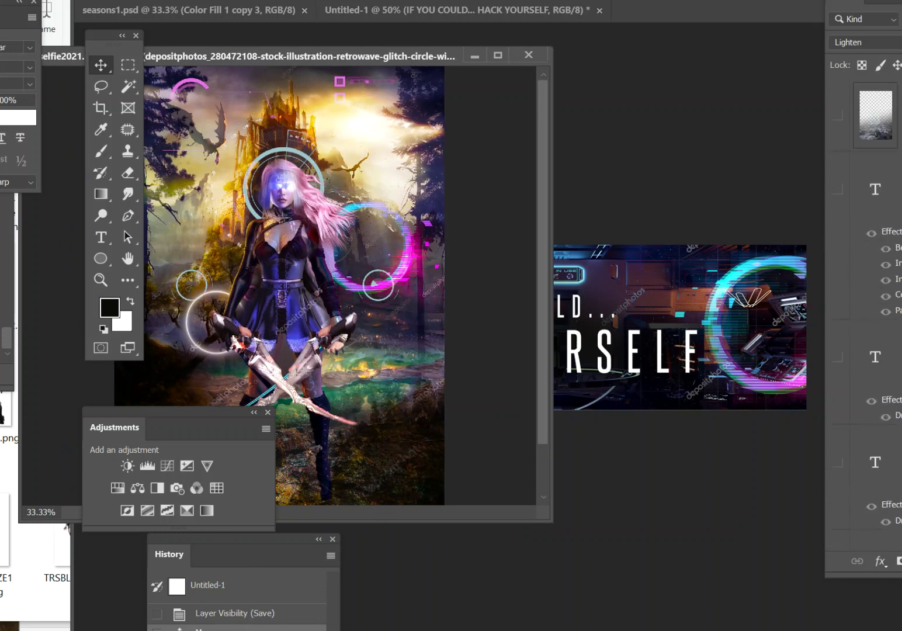
{"action": "left_click", "coordinate": [838, 190]}
{"action": "left_click", "coordinate": [839, 190]}
{"action": "left_click", "coordinate": [837, 357]}
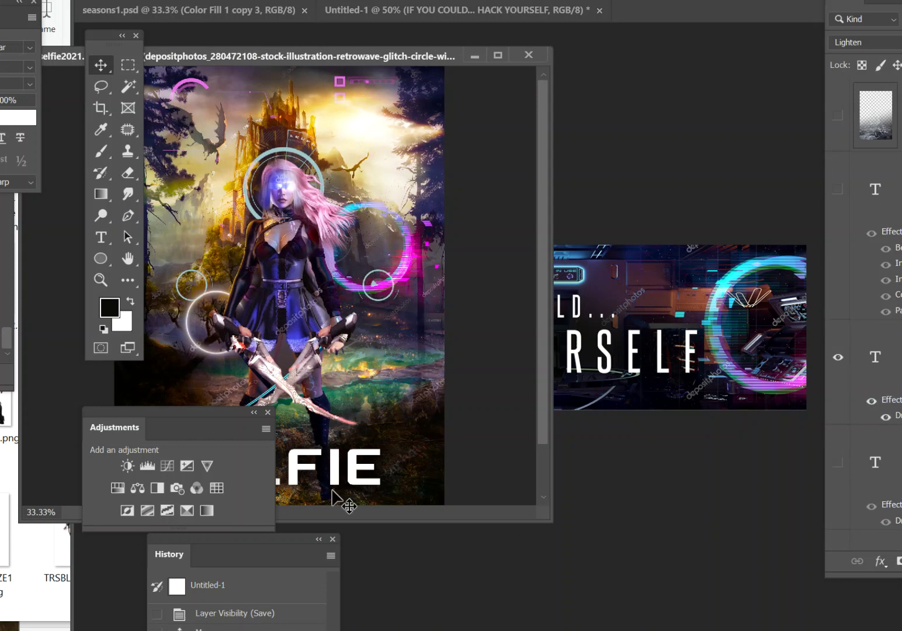
{"action": "left_click_drag", "start_coordinate": [220, 416], "coordinate": [392, 558]}
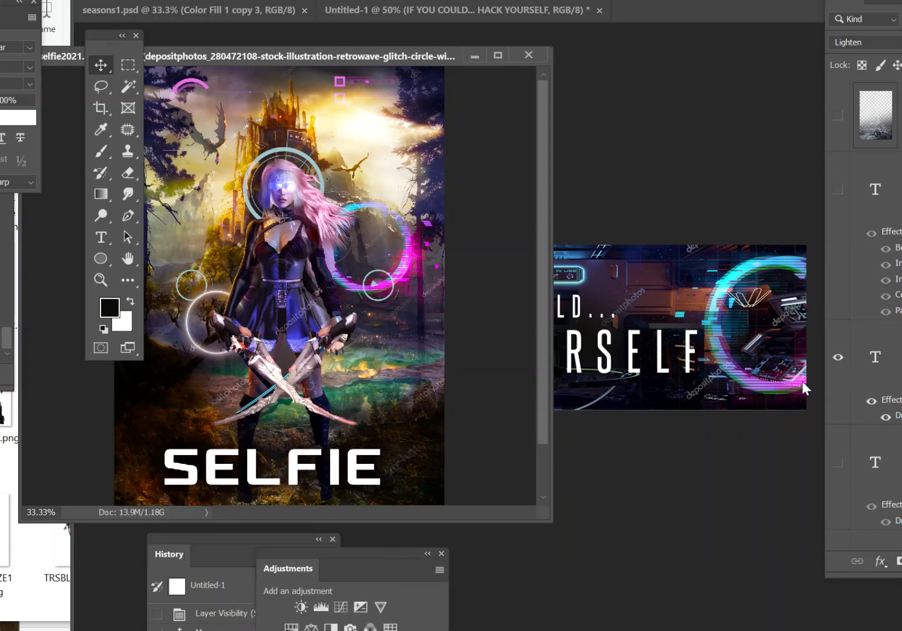
Toggle the visibility of the text layers in selfie2021.psd one by one to compare the title versions.
{"action": "left_click", "coordinate": [838, 357]}
{"action": "left_click", "coordinate": [838, 462]}
{"action": "scroll", "coordinate": [840, 423], "scroll_direction": "down", "scroll_amount": 5}
{"action": "left_click", "coordinate": [838, 169]}
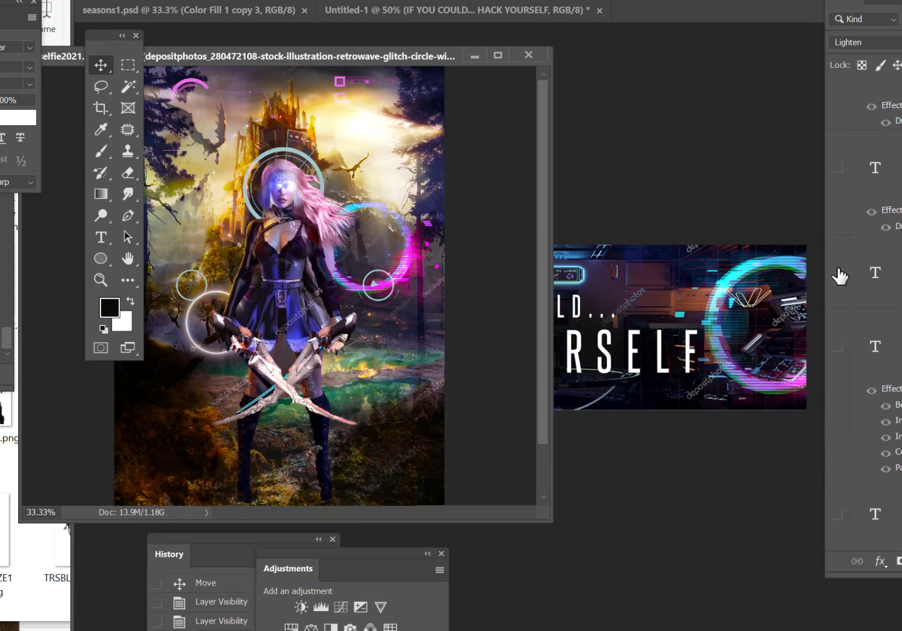
{"action": "left_click", "coordinate": [839, 274]}
{"action": "left_click", "coordinate": [839, 274]}
{"action": "left_click", "coordinate": [837, 347]}
{"action": "left_click", "coordinate": [838, 347]}
{"action": "left_click", "coordinate": [838, 514]}
{"action": "scroll", "coordinate": [836, 523], "scroll_direction": "down", "scroll_amount": 2}
{"action": "scroll", "coordinate": [835, 519], "scroll_direction": "down", "scroll_amount": 4}
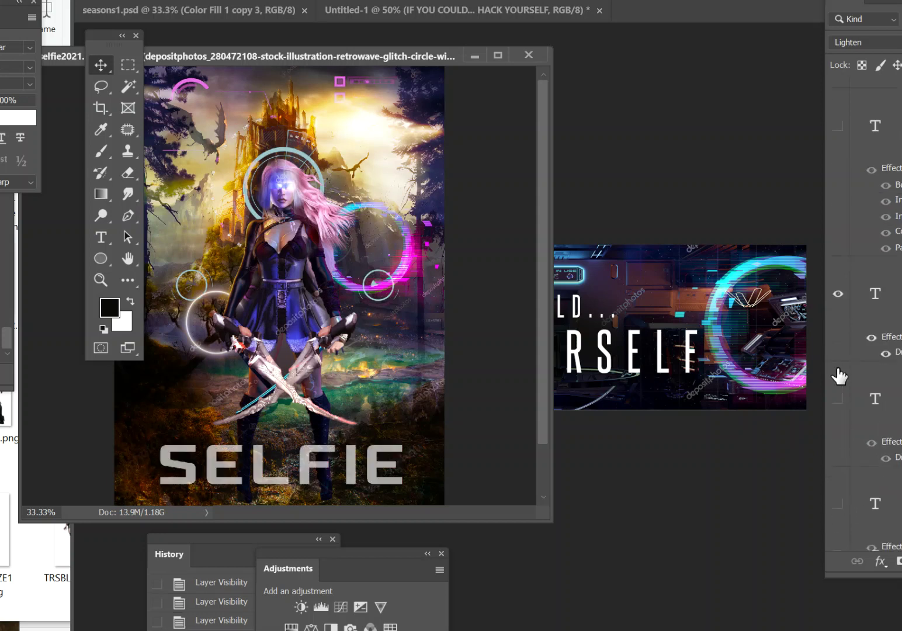
Hide the grey SELFIE title at the foot of the cover and show the white wide SELFIE title across the swords.
{"action": "left_click", "coordinate": [839, 400]}
{"action": "left_click", "coordinate": [839, 400]}
{"action": "left_click", "coordinate": [839, 294]}
{"action": "left_click", "coordinate": [837, 504]}
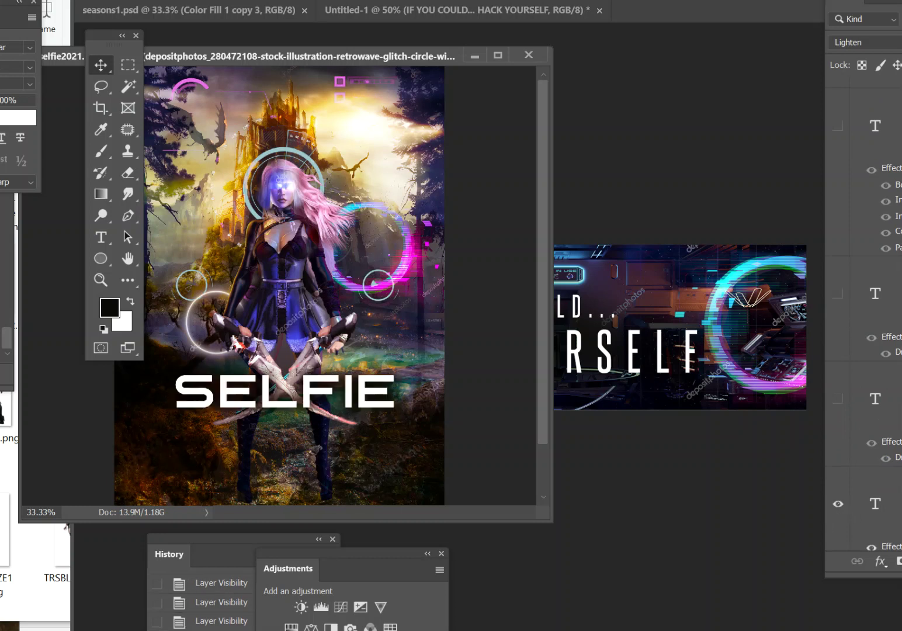
Copy the white SELFIE title layer into the Untitled-1 banner and place it over the IF YOU COULD... line.
{"action": "left_click", "coordinate": [346, 417]}
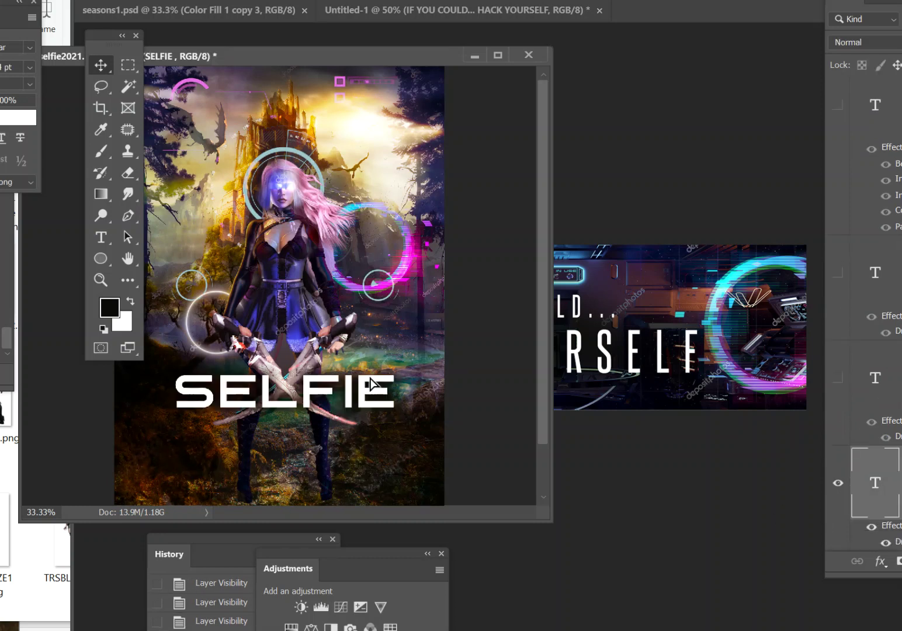
{"action": "left_click_drag", "start_coordinate": [369, 377], "coordinate": [377, 371]}
{"action": "left_click", "coordinate": [672, 346]}
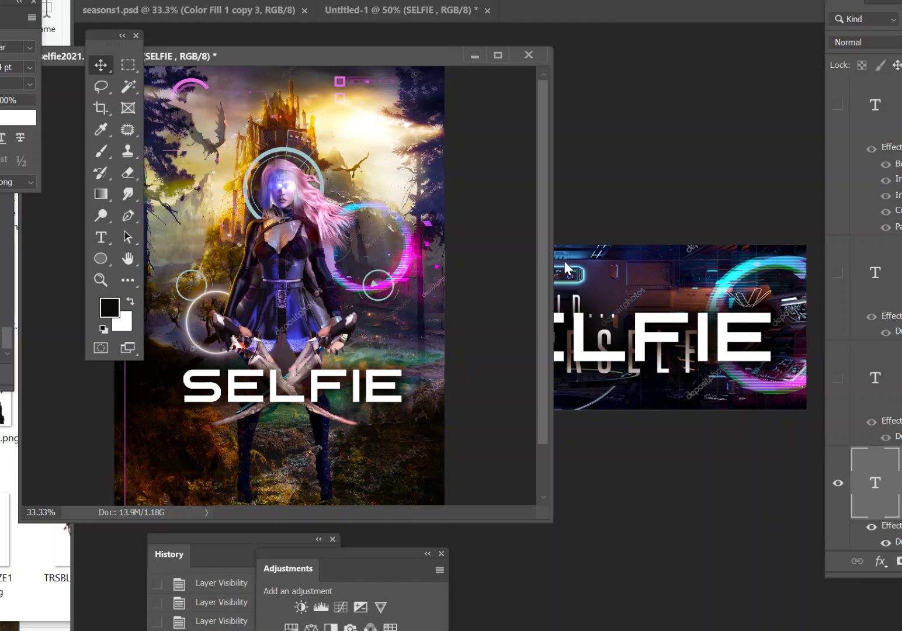
{"action": "left_click", "coordinate": [470, 55]}
{"action": "left_click_drag", "start_coordinate": [581, 346], "coordinate": [439, 324]}
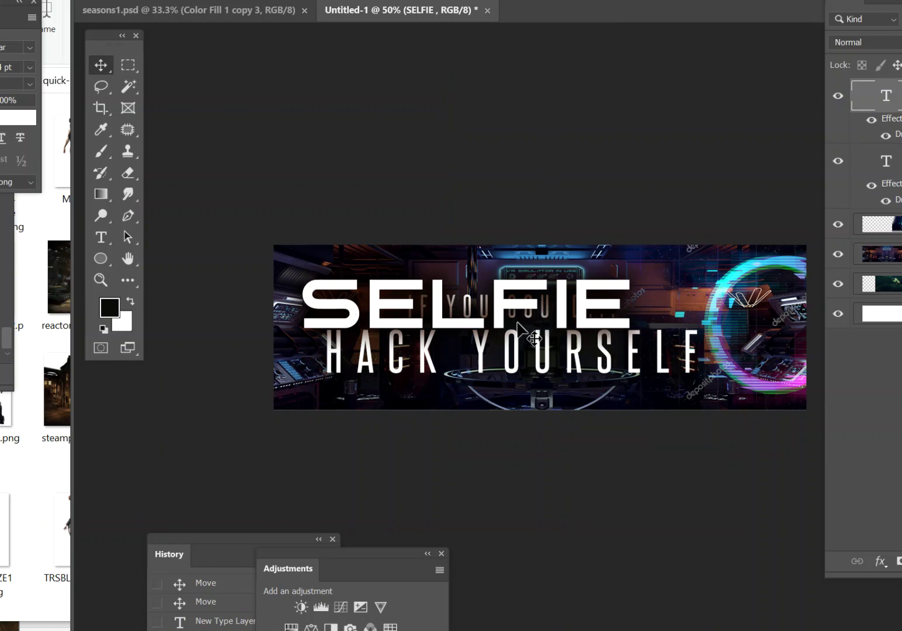
Compare the banner with and without the SELFIE title, and reposition the title roughly centred above the HACK YOURSELF line.
{"action": "left_click", "coordinate": [838, 96]}
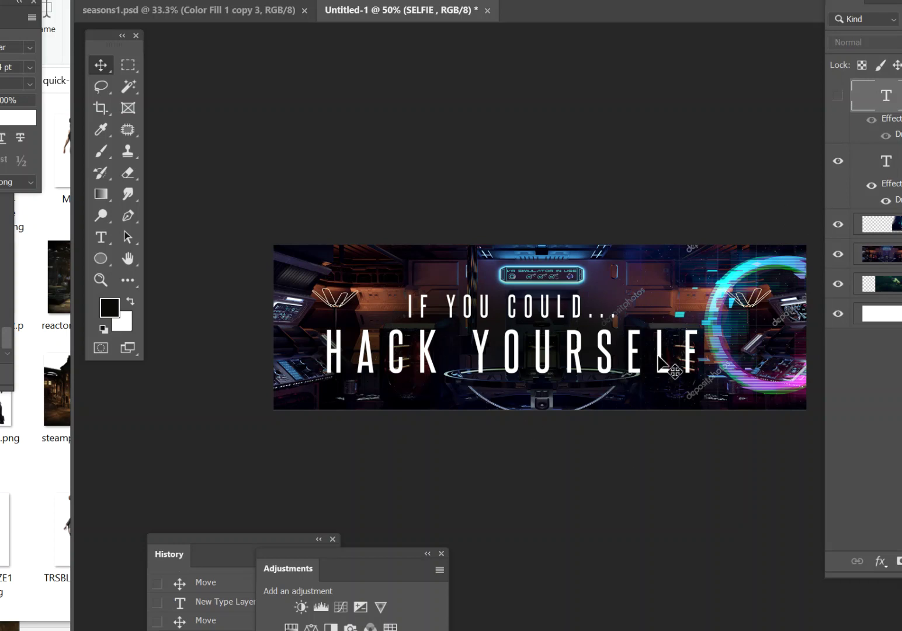
{"action": "left_click", "coordinate": [837, 95]}
{"action": "left_click_drag", "start_coordinate": [528, 301], "coordinate": [565, 291]}
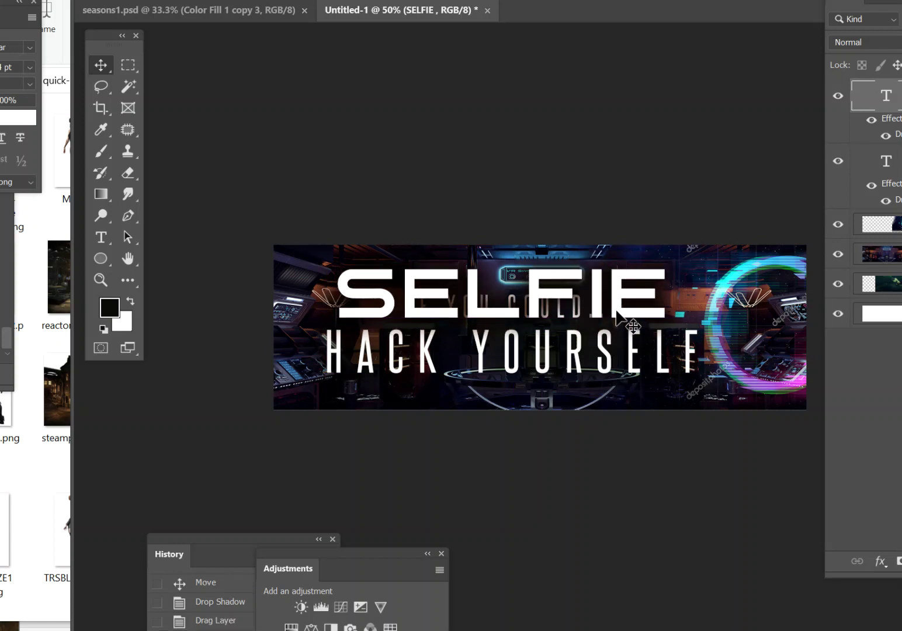
Hide the SELFIE title layer in the banner and toggle the tagline text layer off and back on.
{"action": "left_click", "coordinate": [838, 101]}
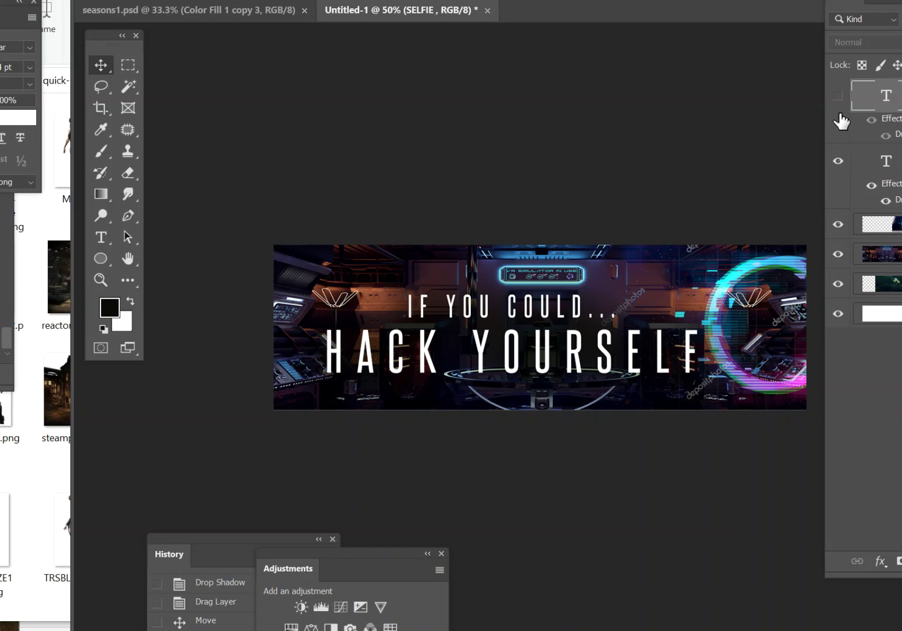
{"action": "left_click", "coordinate": [840, 163]}
{"action": "left_click", "coordinate": [839, 162]}
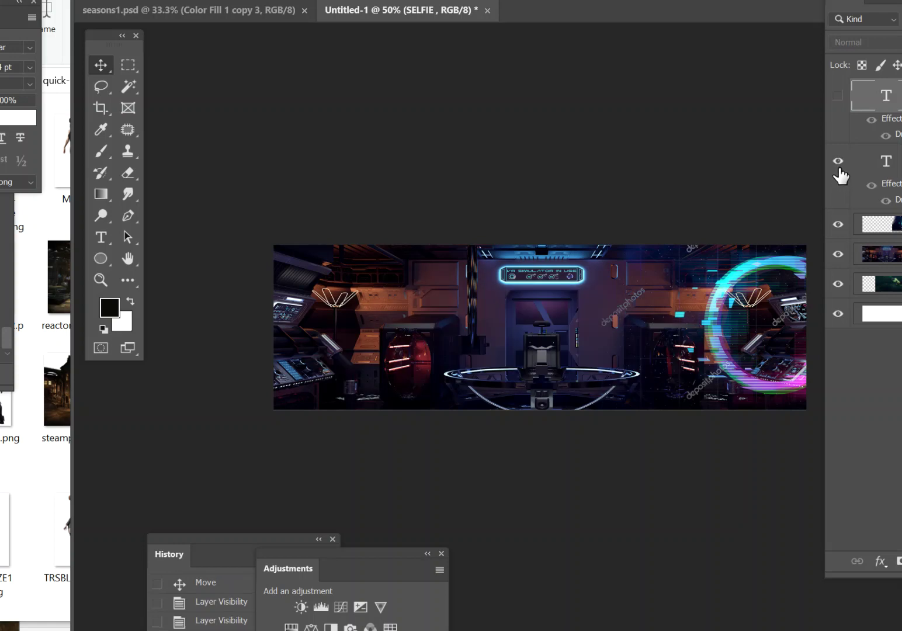
Cut HACK YOURSELF from the banner's tagline text so only IF YOU COULD... remains, and return to the Move tool.
{"action": "left_click", "coordinate": [885, 169]}
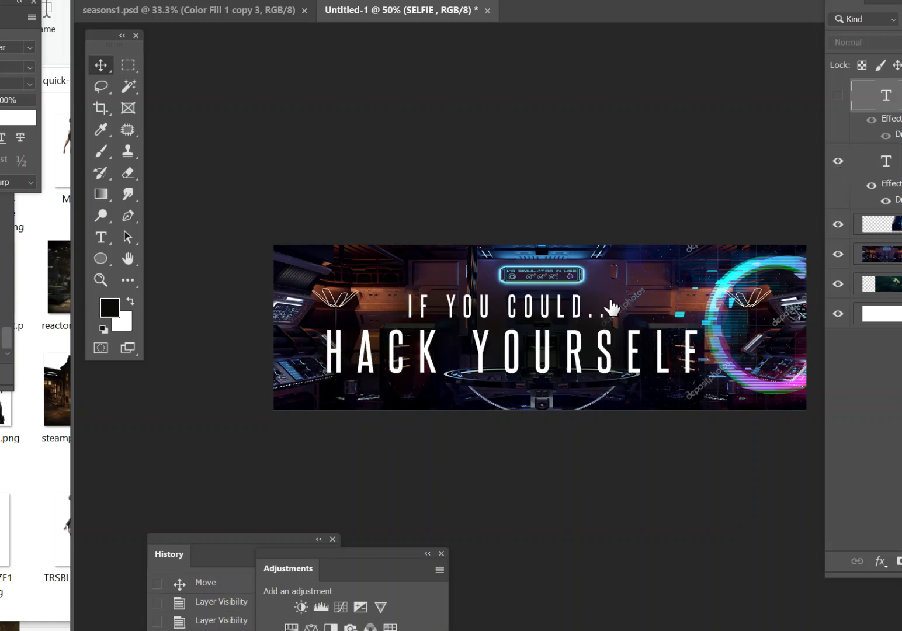
{"action": "double_click", "coordinate": [504, 290]}
{"action": "left_click", "coordinate": [643, 305]}
{"action": "left_click_drag", "start_coordinate": [643, 304], "coordinate": [730, 342]}
{"action": "left_click", "coordinate": [325, 340]}
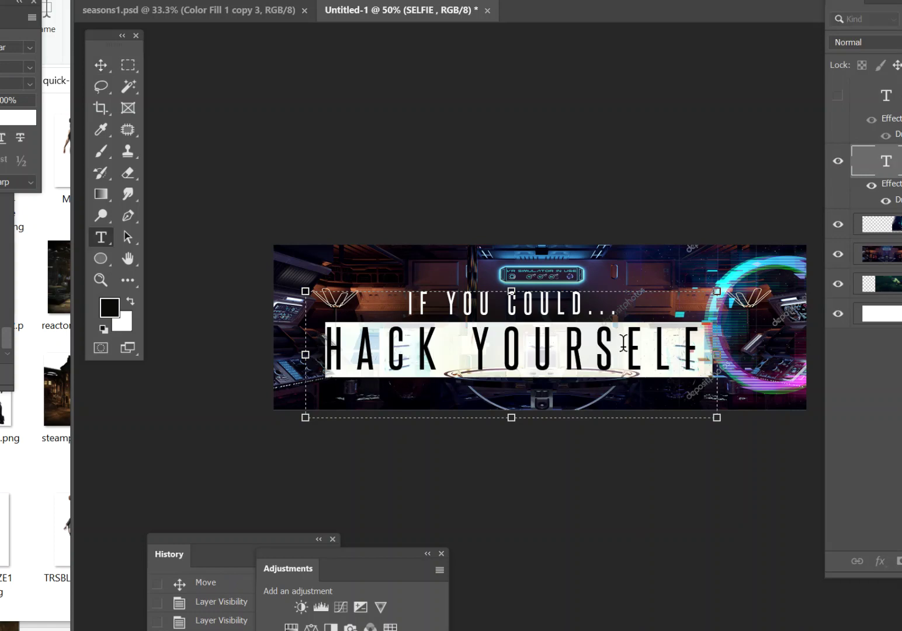
{"action": "key", "text": "ctrl+x"}
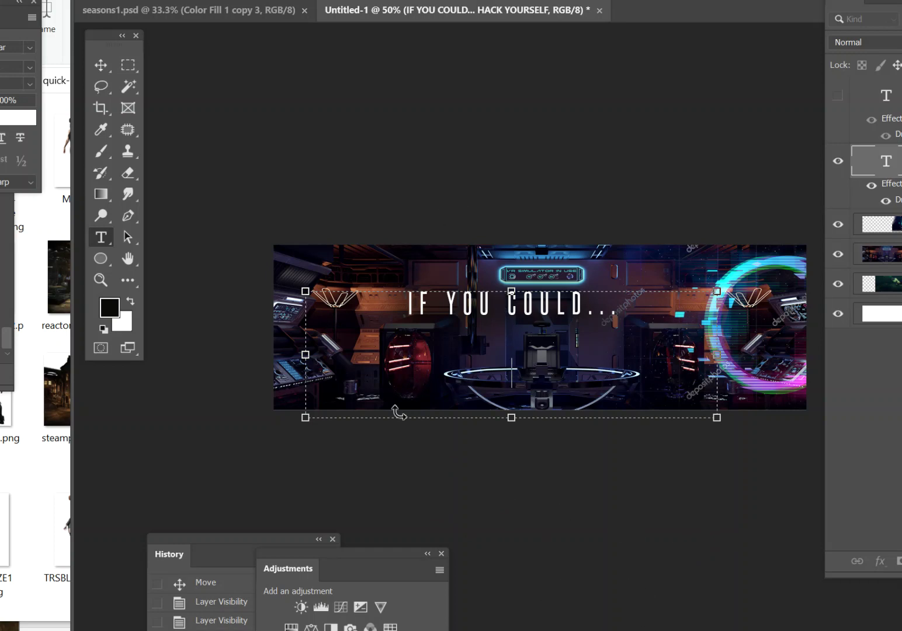
{"action": "left_click", "coordinate": [100, 64]}
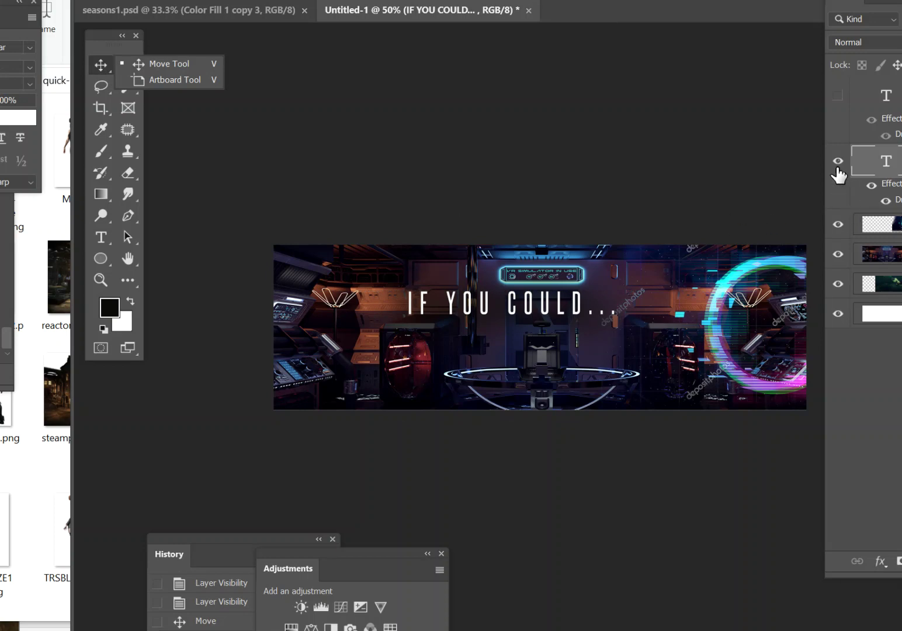
Hide the neon ring and sci-fi room layers in the banner and select the mermaid photo layer.
{"action": "left_click", "coordinate": [838, 224]}
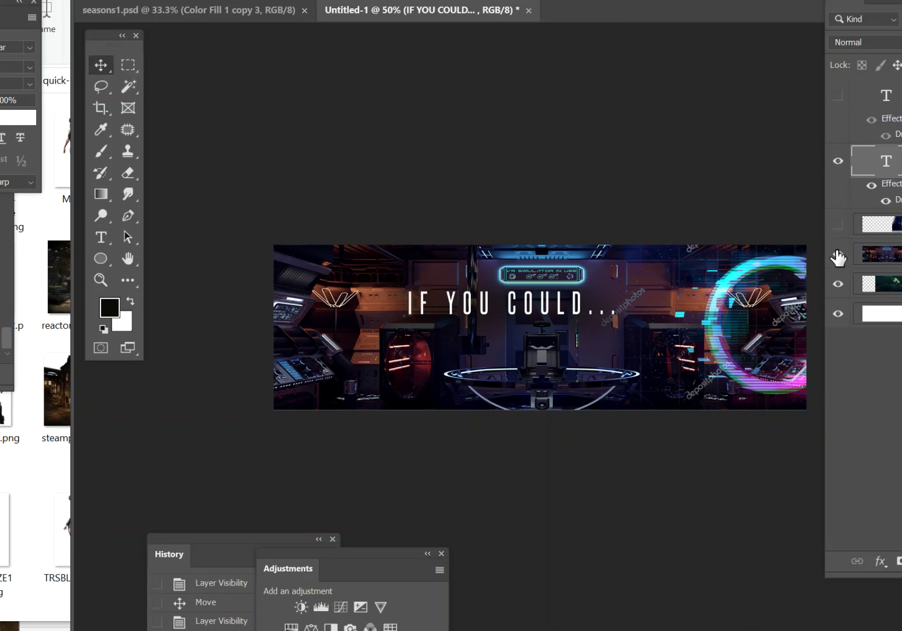
{"action": "left_click", "coordinate": [838, 255]}
{"action": "left_click", "coordinate": [877, 284]}
Free Transform the mermaid photo: shift, slightly enlarge and rotate it counterclockwise, then nudge it so her tail and face fill the banner.
{"action": "key", "text": "alt+e"}
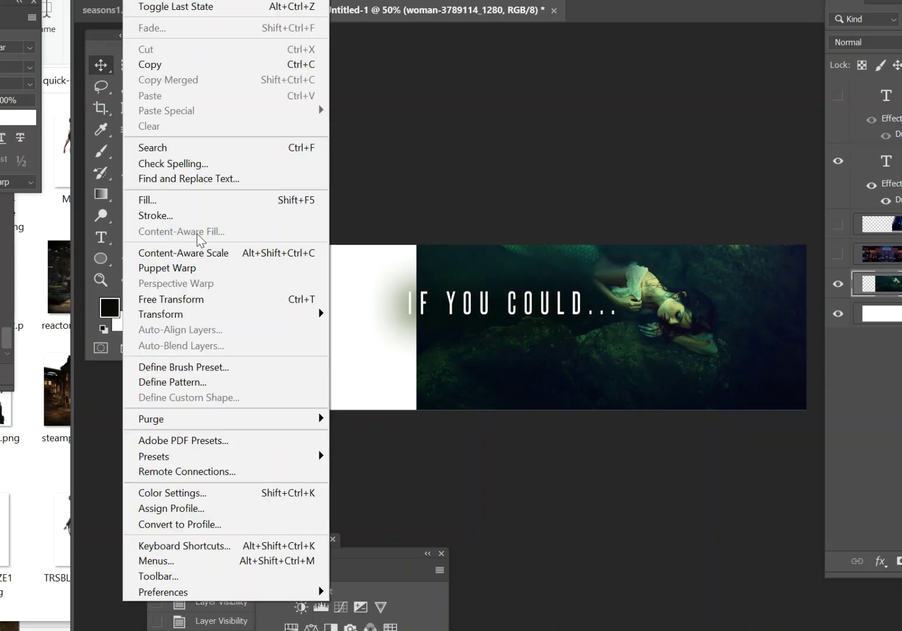
{"action": "left_click", "coordinate": [210, 297]}
{"action": "left_click_drag", "start_coordinate": [417, 408], "coordinate": [241, 459]}
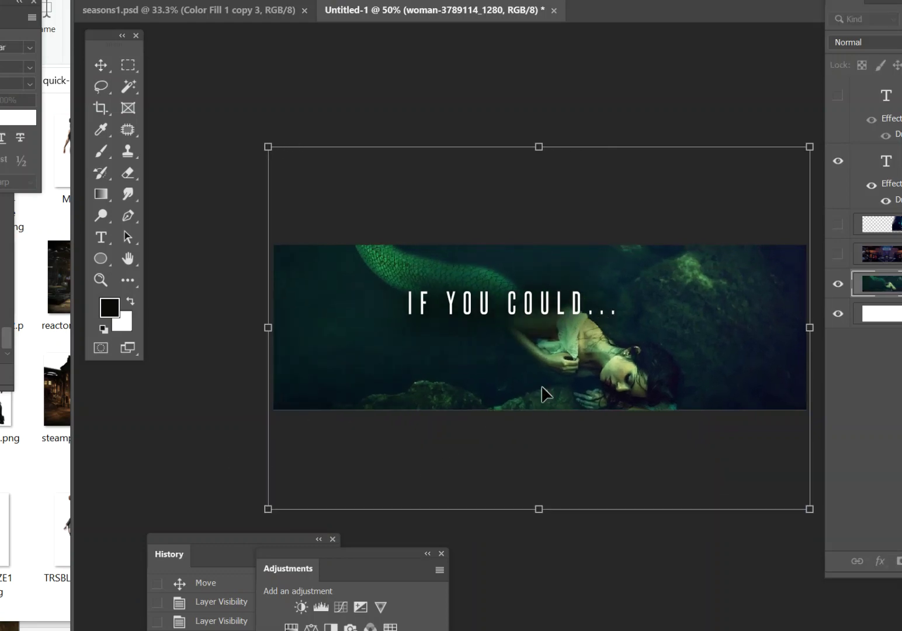
{"action": "left_click_drag", "start_coordinate": [590, 561], "coordinate": [697, 530]}
{"action": "left_click_drag", "start_coordinate": [711, 50], "coordinate": [728, 10]}
{"action": "left_click_drag", "start_coordinate": [626, 210], "coordinate": [631, 229]}
{"action": "mouse_move", "coordinate": [388, 126]}
{"action": "left_mouse_down"}
{"action": "mouse_move", "coordinate": [373, 135]}
{"action": "mouse_move", "coordinate": [398, 130]}
{"action": "left_mouse_up"}
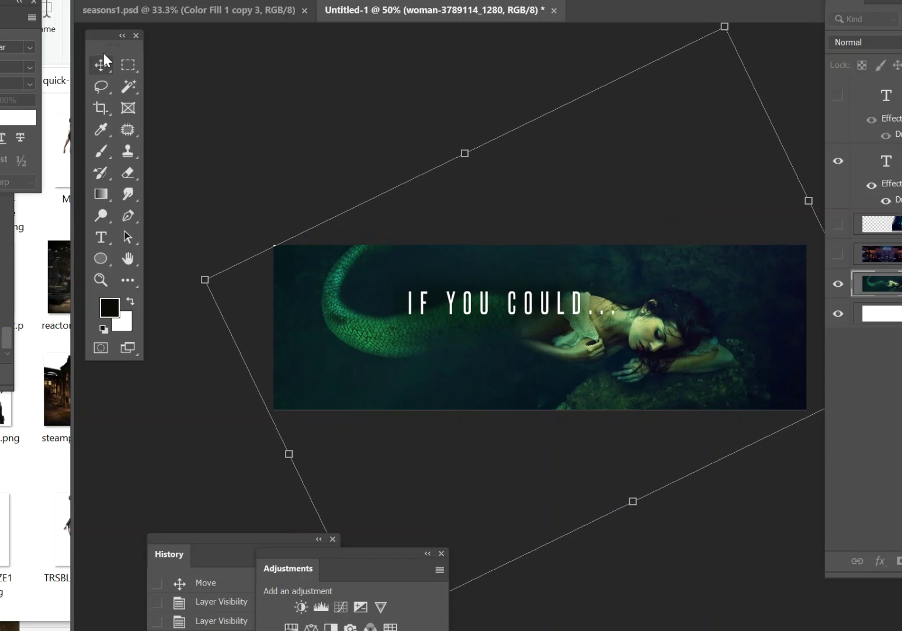
{"action": "left_click", "coordinate": [103, 65]}
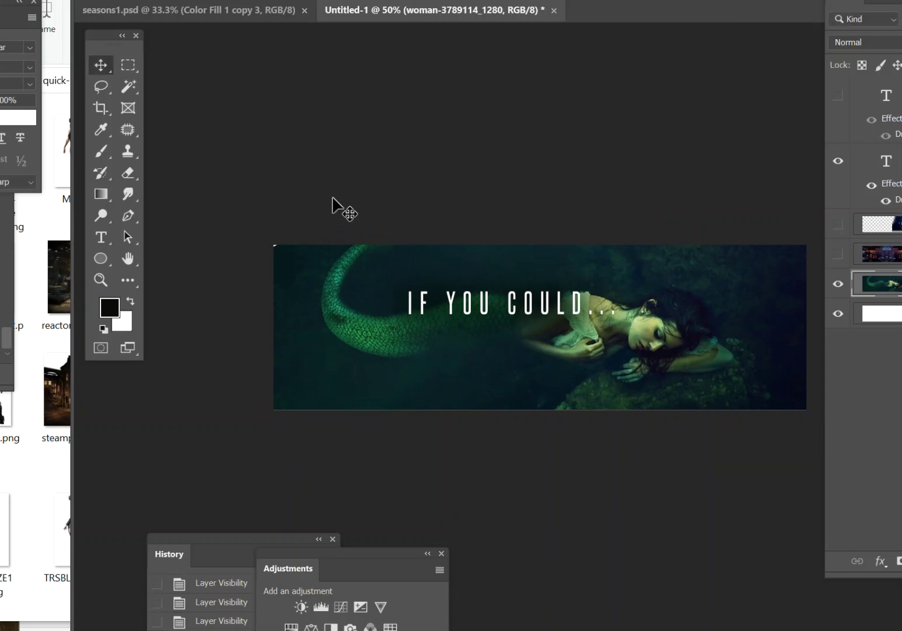
{"action": "key", "text": "Left"}
{"action": "key", "text": "Left"}
{"action": "key", "text": "Up"}
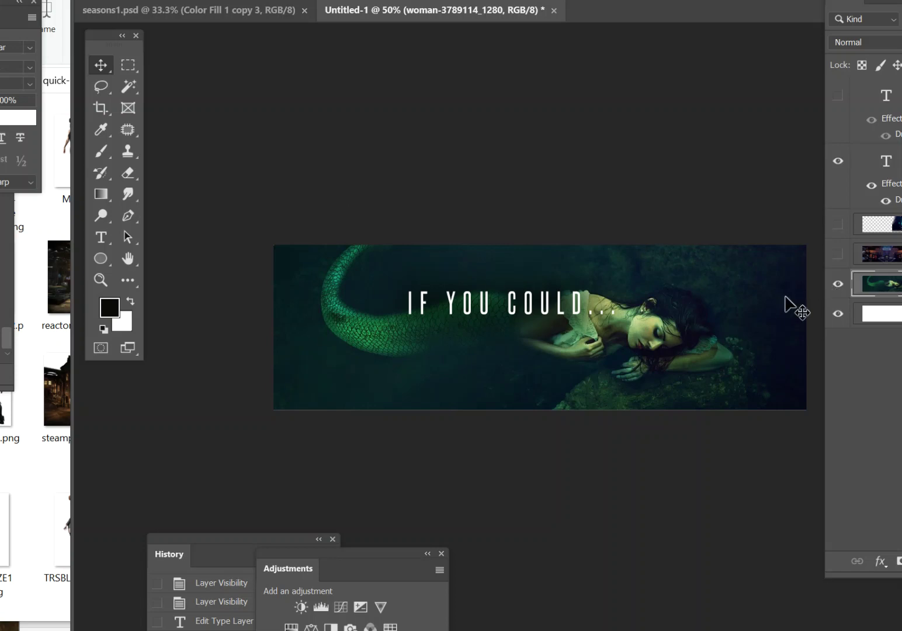
Change the IF YOU COULD... tagline to MERMAIDS ARE REAL... and move it to the banner's lower left, below the tail.
{"action": "left_click", "coordinate": [839, 162]}
{"action": "left_click", "coordinate": [839, 162]}
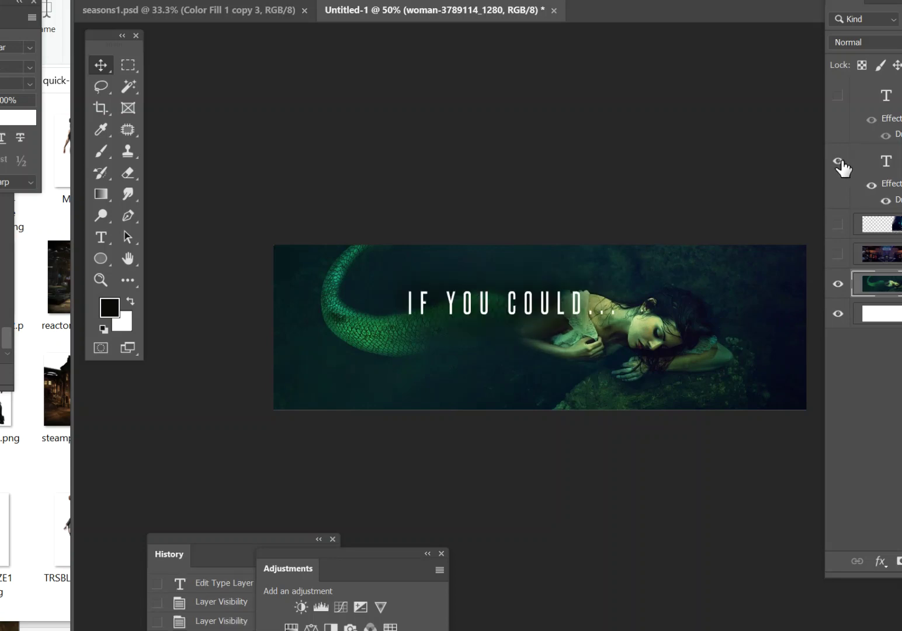
{"action": "left_click", "coordinate": [529, 312]}
{"action": "double_click", "coordinate": [564, 300]}
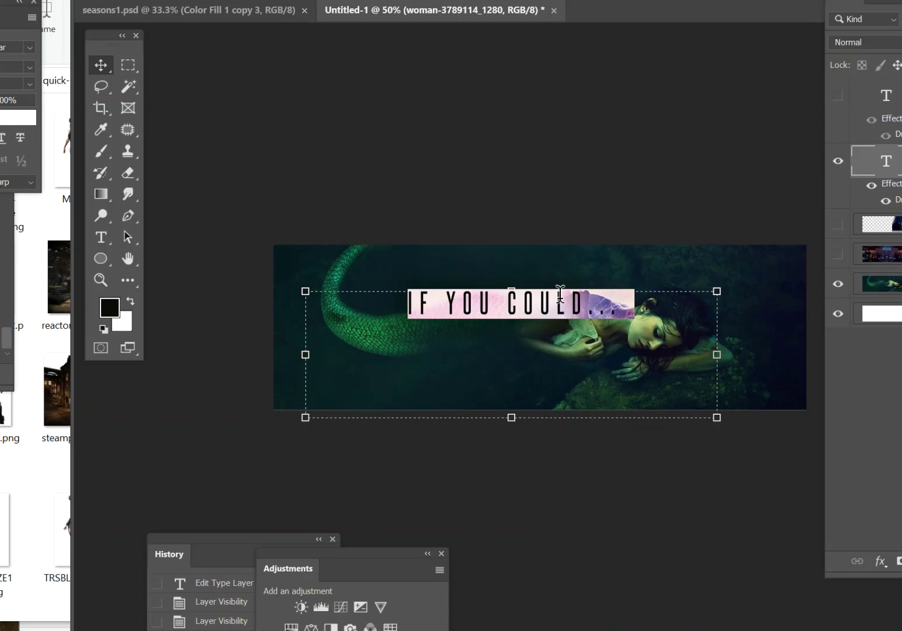
{"action": "left_click", "coordinate": [381, 305]}
{"action": "left_click_drag", "start_coordinate": [376, 300], "coordinate": [583, 305]}
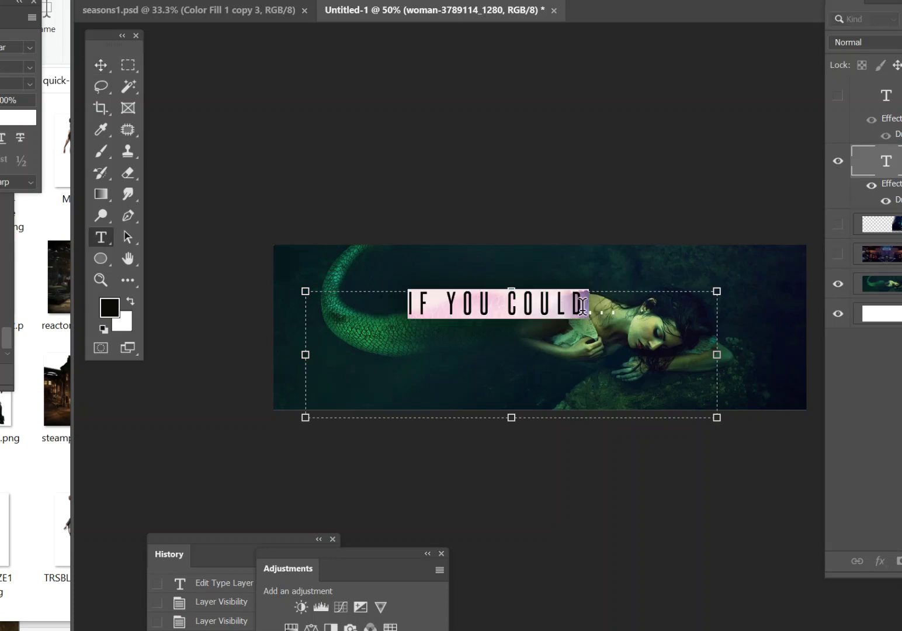
{"action": "left_click", "coordinate": [583, 306]}
{"action": "type", "text": "MERMAIDS ARE FAL"}
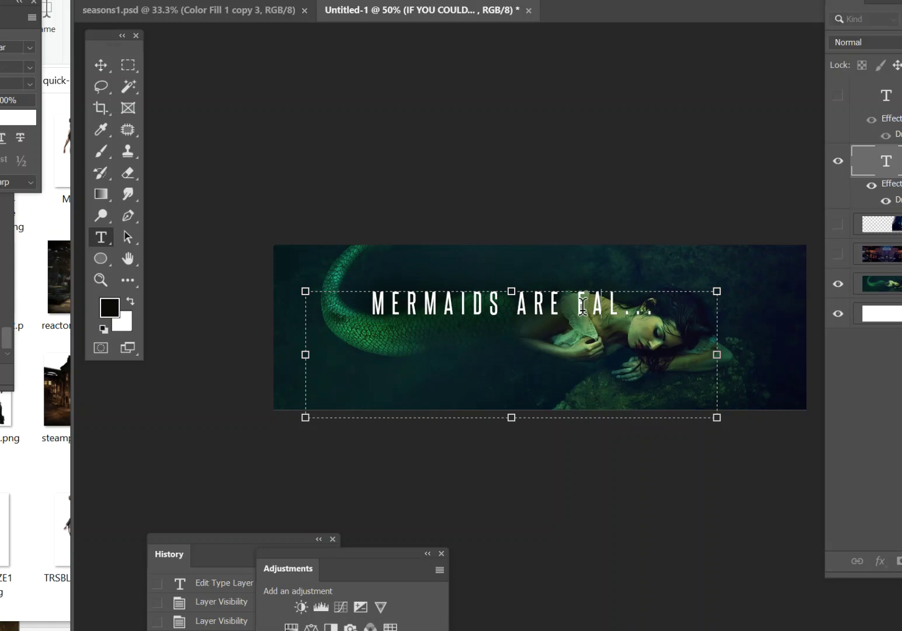
{"action": "key", "text": "BackSpace"}
{"action": "key", "text": "BackSpace"}
{"action": "key", "text": "BackSpace"}
{"action": "type", "text": "REAL"}
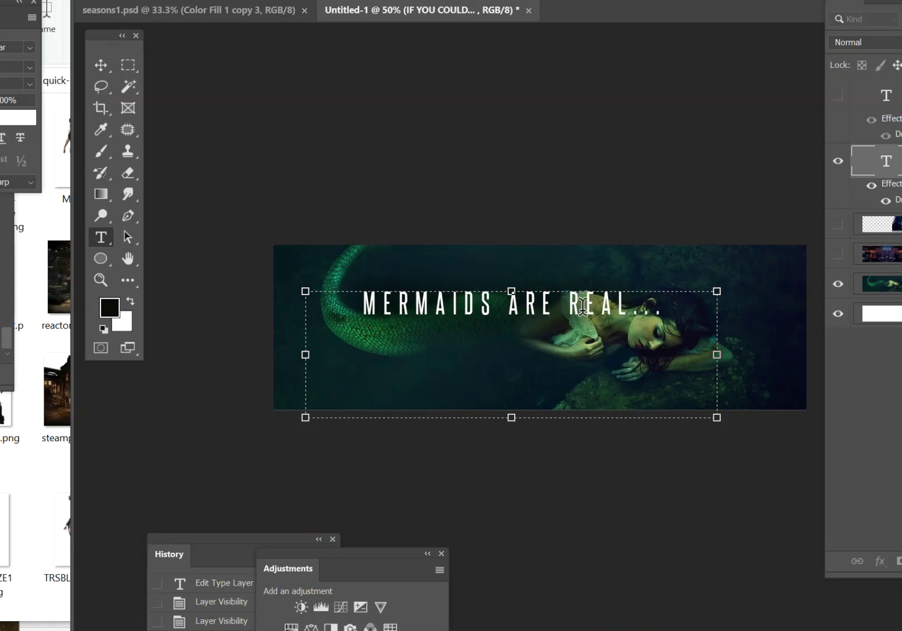
{"action": "left_click", "coordinate": [99, 64]}
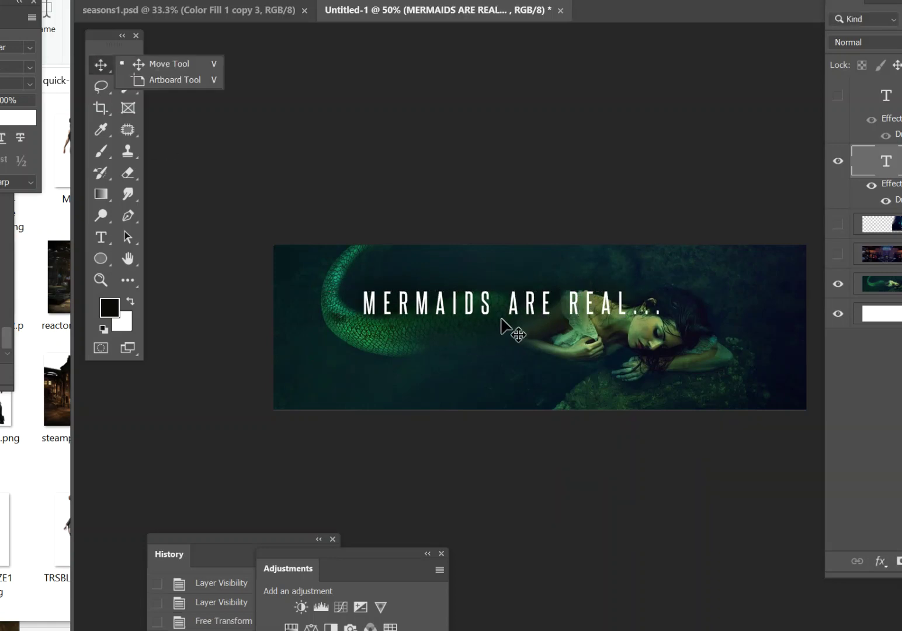
{"action": "left_click_drag", "start_coordinate": [459, 339], "coordinate": [443, 377]}
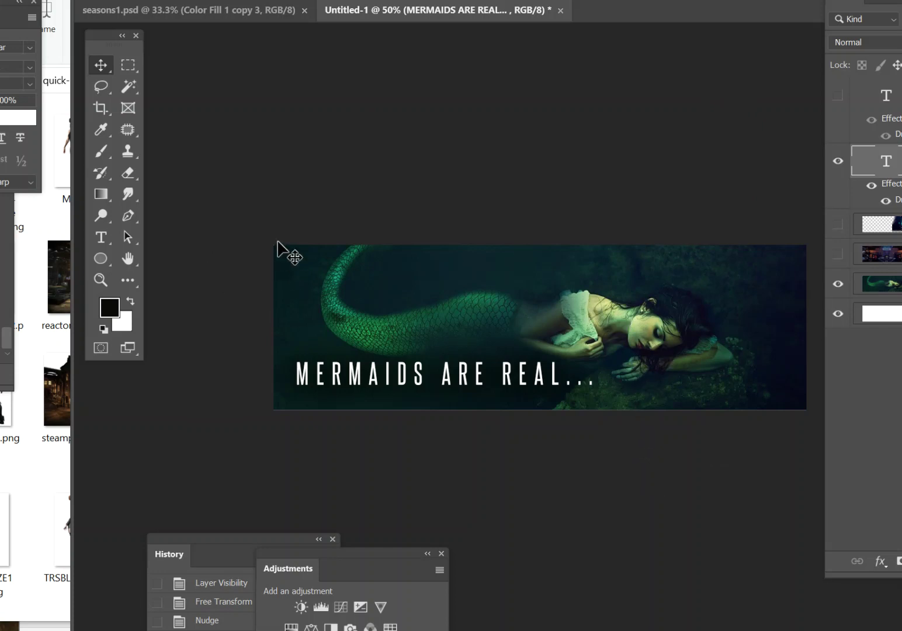
Place the scifi_room2 image beneath the MERMAIDS ARE REAL... text layer and shift it lower in the banner.
{"action": "left_click_drag", "start_coordinate": [192, 11], "coordinate": [477, 136]}
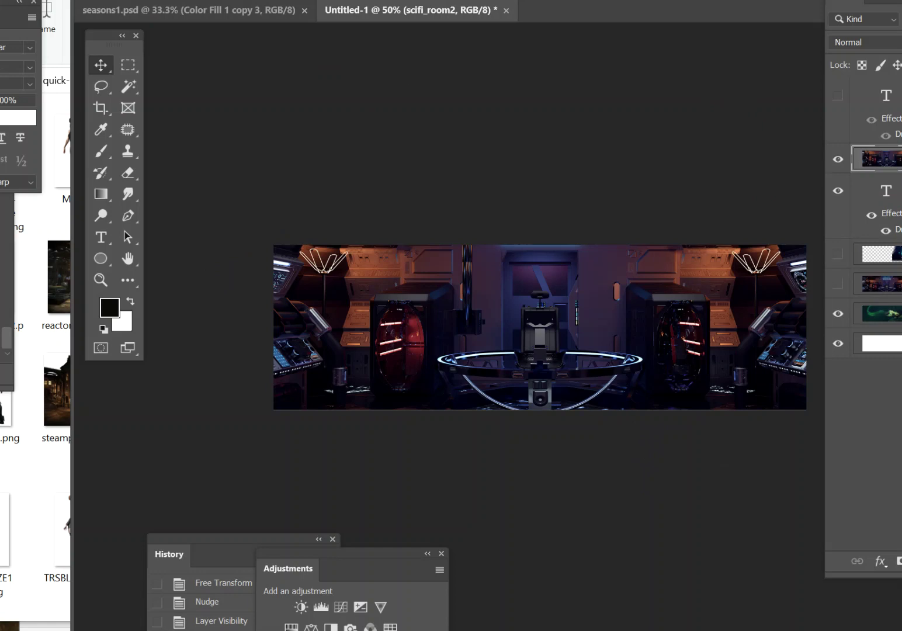
{"action": "left_click", "coordinate": [838, 95]}
{"action": "left_click", "coordinate": [837, 98]}
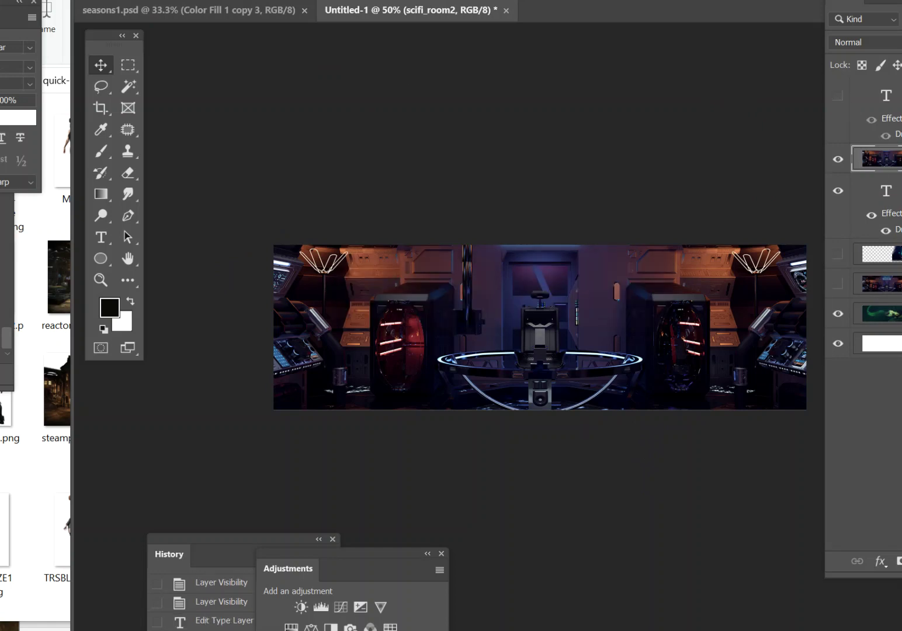
{"action": "left_click_drag", "start_coordinate": [870, 99], "coordinate": [860, 104]}
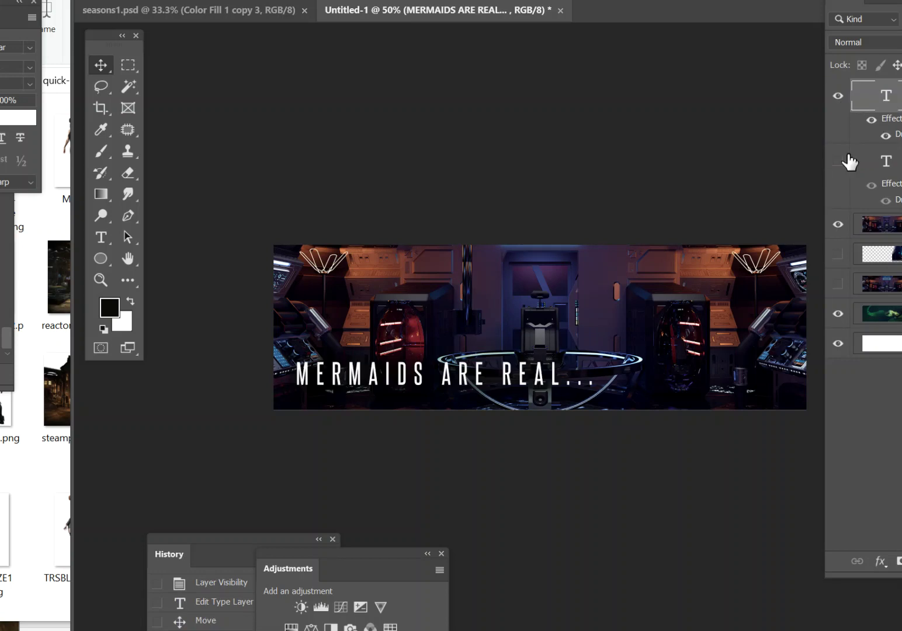
{"action": "left_click", "coordinate": [881, 224]}
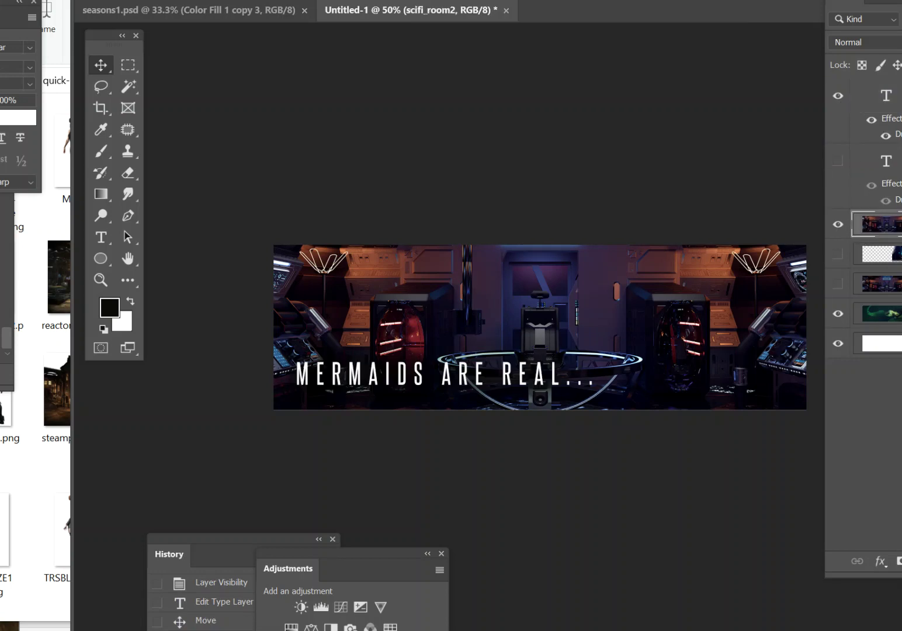
{"action": "left_click_drag", "start_coordinate": [654, 346], "coordinate": [634, 447]}
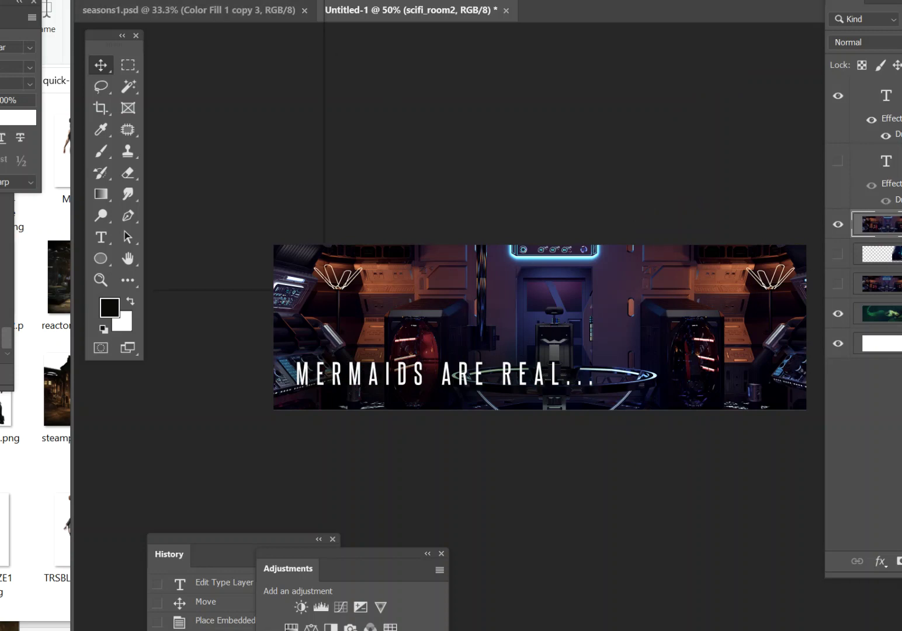
Set the canvas height to 6 inches and toggle the new sci-fi room layer off and back on.
{"action": "left_click", "coordinate": [170, 1]}
{"action": "left_click", "coordinate": [221, 85]}
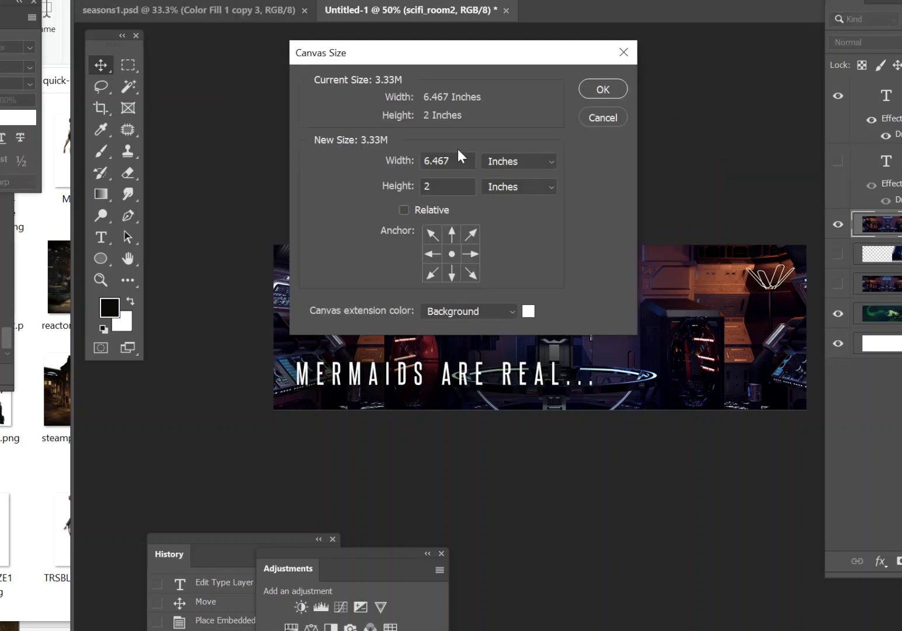
{"action": "left_click_drag", "start_coordinate": [440, 187], "coordinate": [412, 195]}
{"action": "type", "text": "6"}
{"action": "left_click", "coordinate": [602, 89]}
{"action": "left_click", "coordinate": [838, 316]}
{"action": "left_click", "coordinate": [837, 315]}
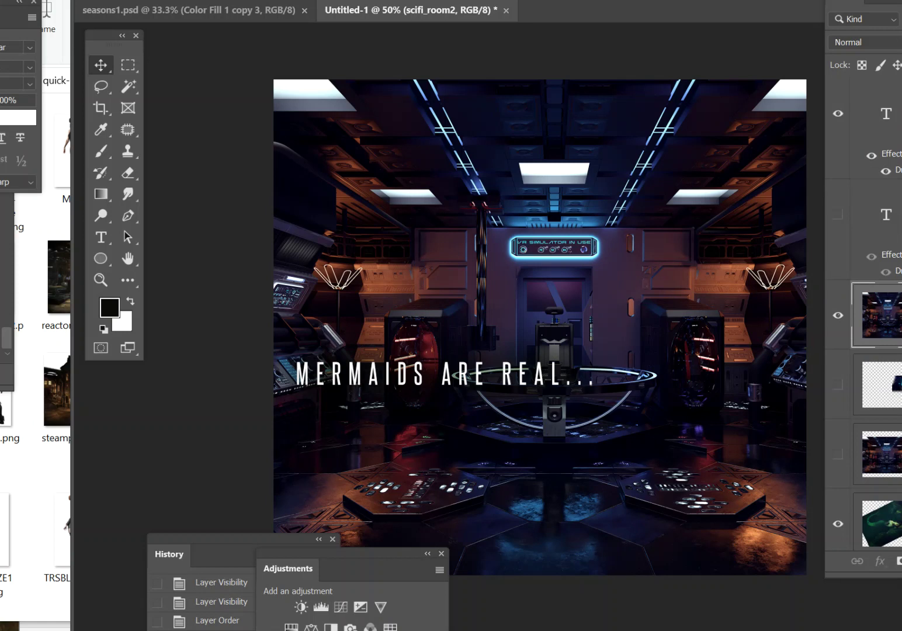
Move the MERMAIDS ARE REAL... text above the VR simulator sign and widen its text box to the full canvas width.
{"action": "left_click", "coordinate": [856, 143]}
{"action": "left_click_drag", "start_coordinate": [529, 374], "coordinate": [658, 214]}
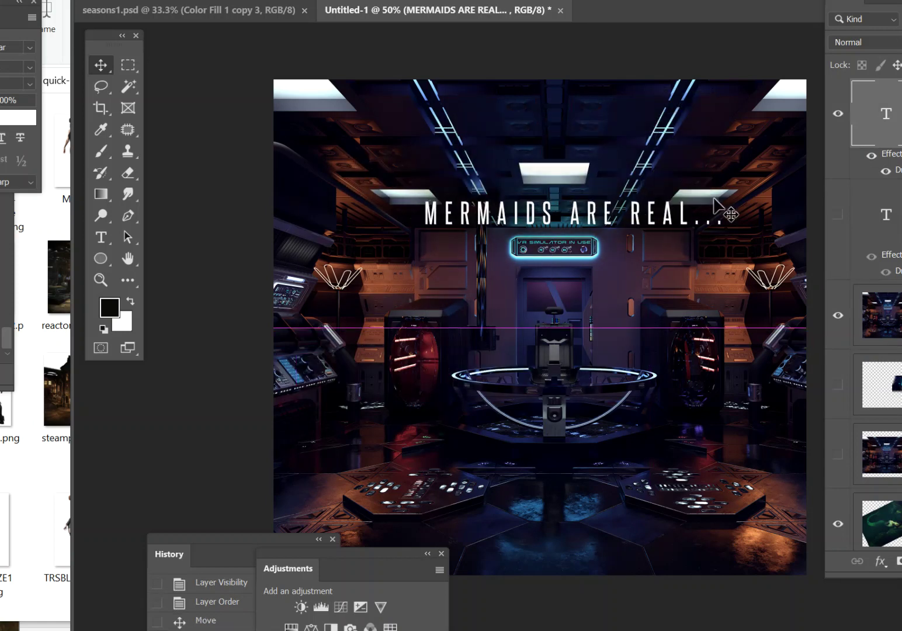
{"action": "double_click", "coordinate": [882, 111]}
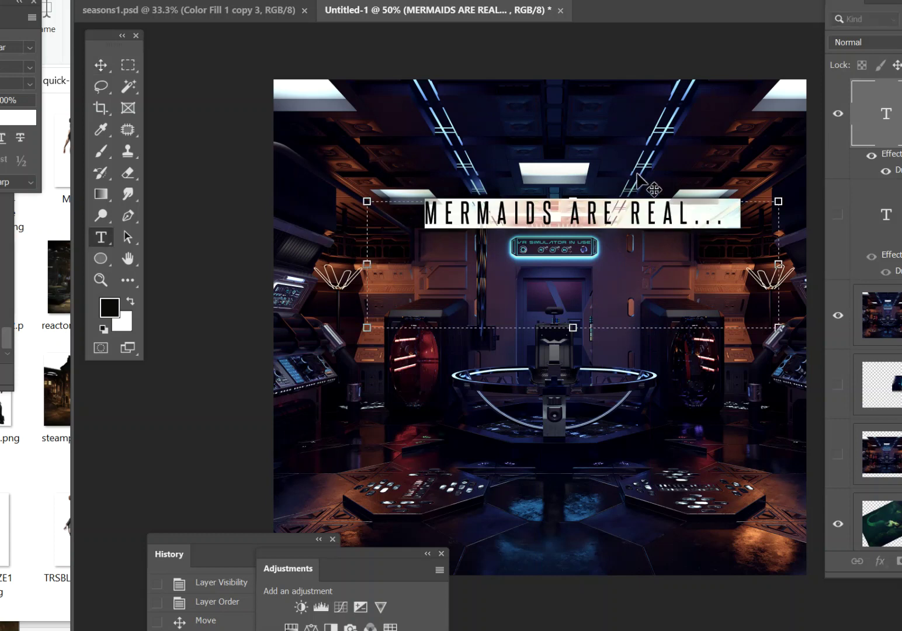
{"action": "left_click_drag", "start_coordinate": [367, 268], "coordinate": [314, 270]}
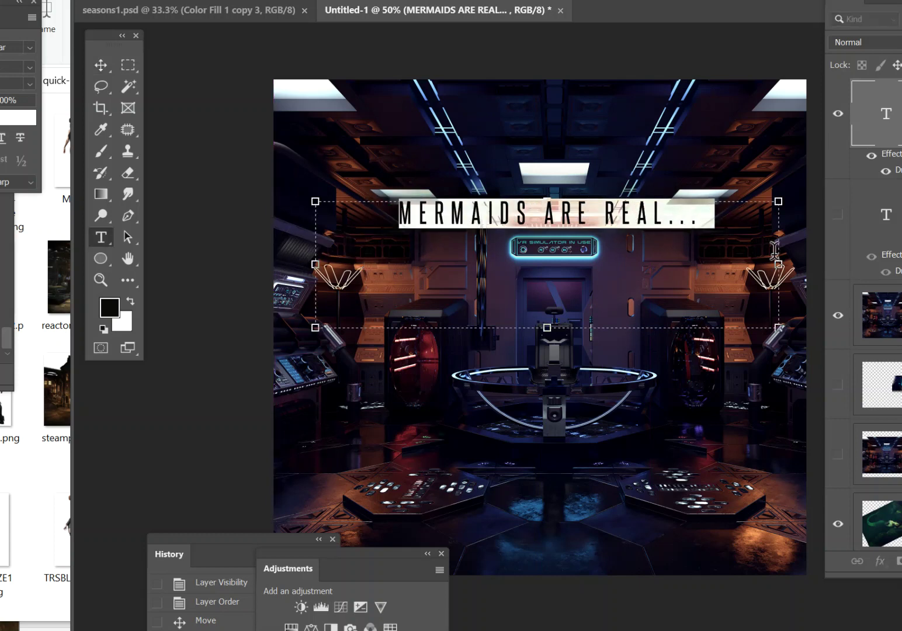
{"action": "left_click_drag", "start_coordinate": [778, 264], "coordinate": [806, 264]}
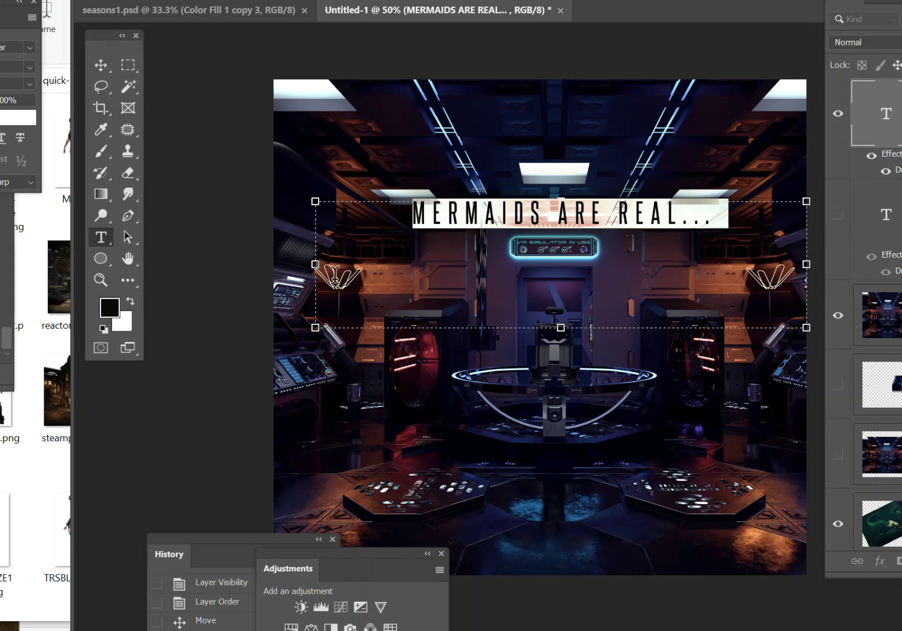
{"action": "left_click_drag", "start_coordinate": [315, 267], "coordinate": [270, 271]}
Replace the mermaid text with IF YOU COULD and HACK YOURSELF on separate lines, extending the text box downward over the floor.
{"action": "left_click", "coordinate": [685, 212]}
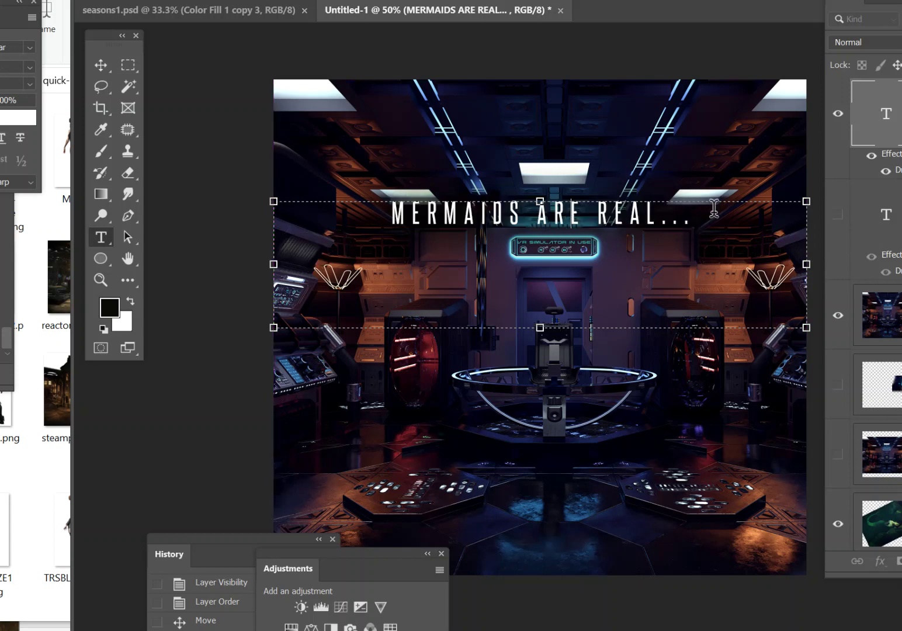
{"action": "left_click_drag", "start_coordinate": [719, 211], "coordinate": [324, 191]}
{"action": "type", "text": "HACK YOURSE"}
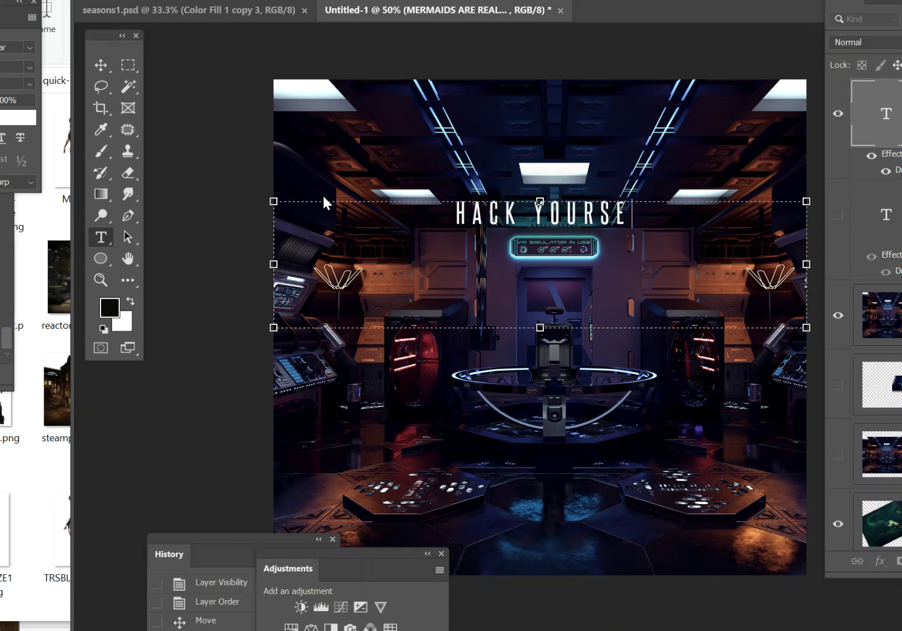
{"action": "type", "text": "LF"}
{"action": "left_click", "coordinate": [406, 221]}
{"action": "key", "text": "Return"}
{"action": "key", "text": "Return"}
{"action": "left_click_drag", "start_coordinate": [540, 327], "coordinate": [540, 516]}
{"action": "type", "text": "IF YOU COULD HACK YOURSELF "}
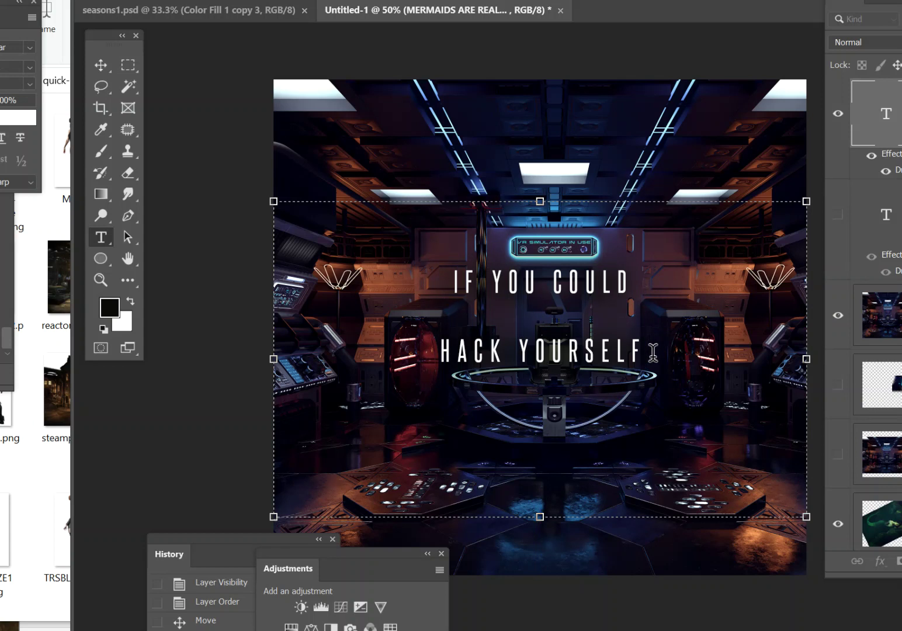
Try a third text line reading WOULD YOU STIL beneath HACK YOURSELF.
{"action": "type", "text": "WOULD YOU "}
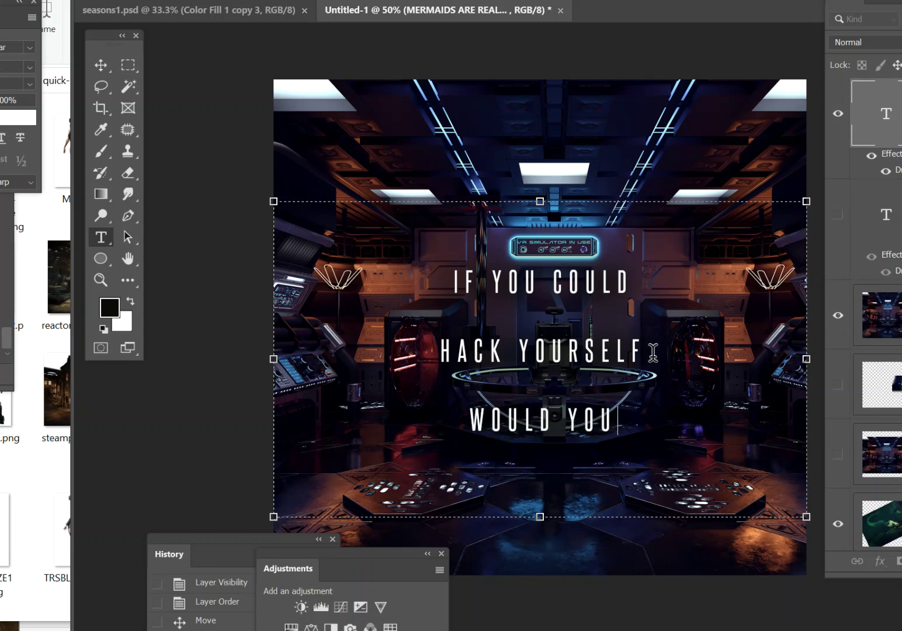
{"action": "type", "text": "STIL"}
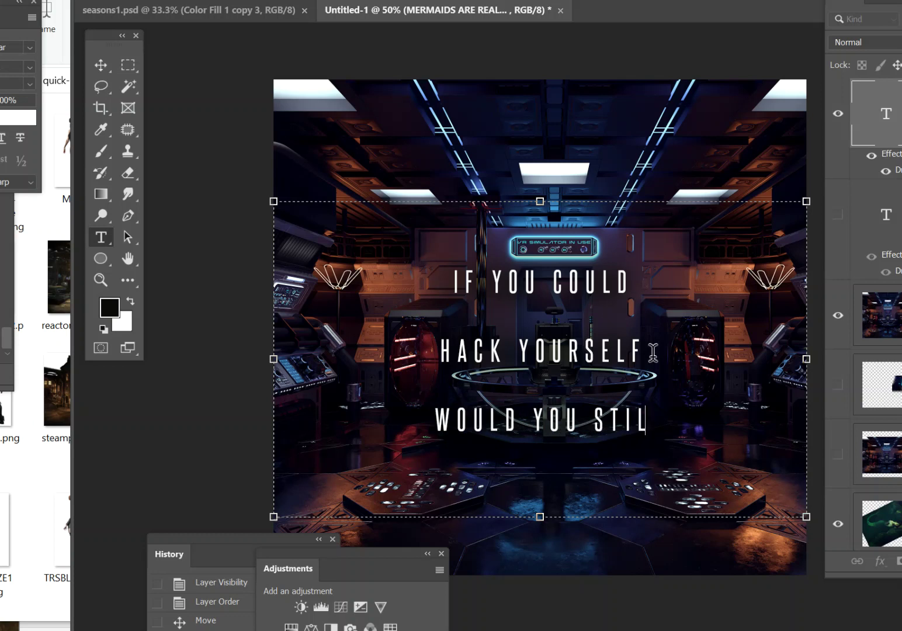
{"action": "key", "text": "BackSpace"}
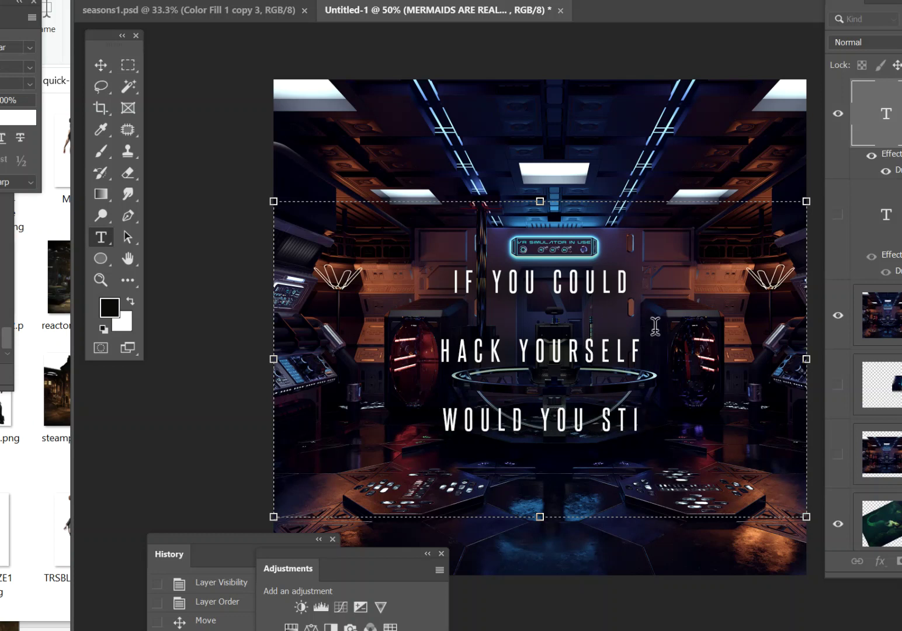
Rewrite the first text line as COULD YOU and the third line as AND STILL BE YOU?
{"action": "left_click_drag", "start_coordinate": [641, 281], "coordinate": [424, 283]}
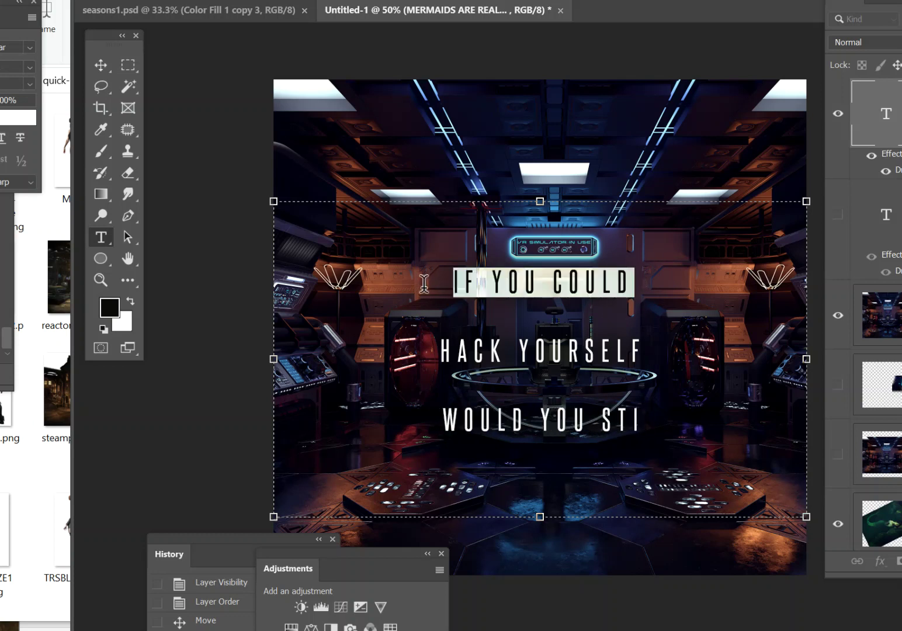
{"action": "type", "text": "COULD YOU"}
{"action": "left_click", "coordinate": [641, 427]}
{"action": "left_click_drag", "start_coordinate": [641, 427], "coordinate": [405, 424]}
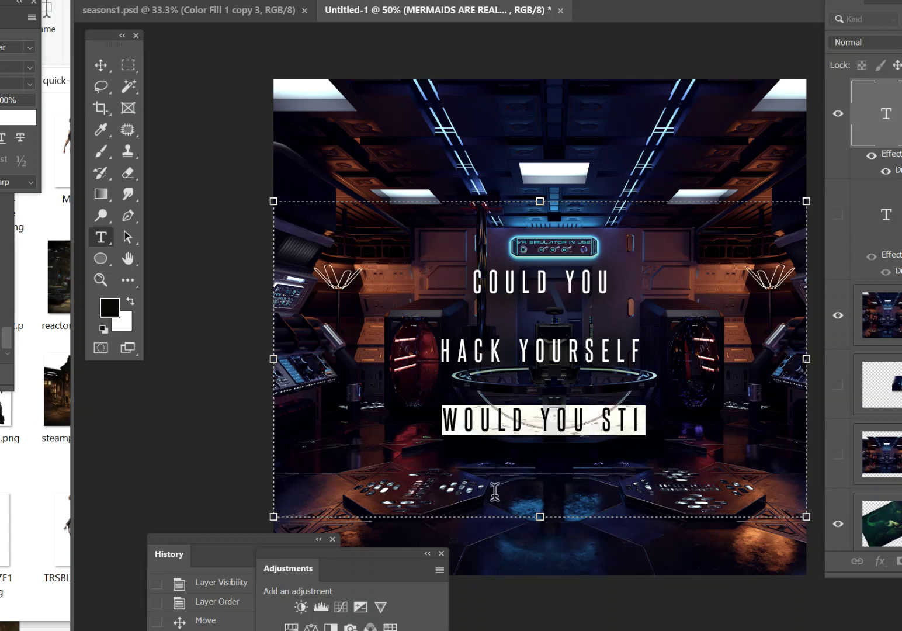
{"action": "type", "text": "AND STILL"}
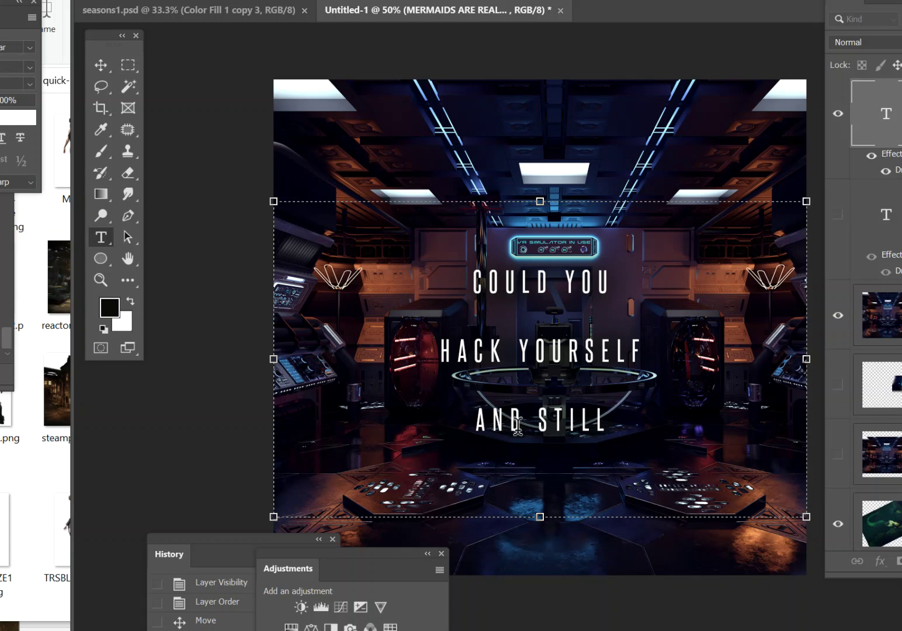
{"action": "type", "text": " BE YOU?"}
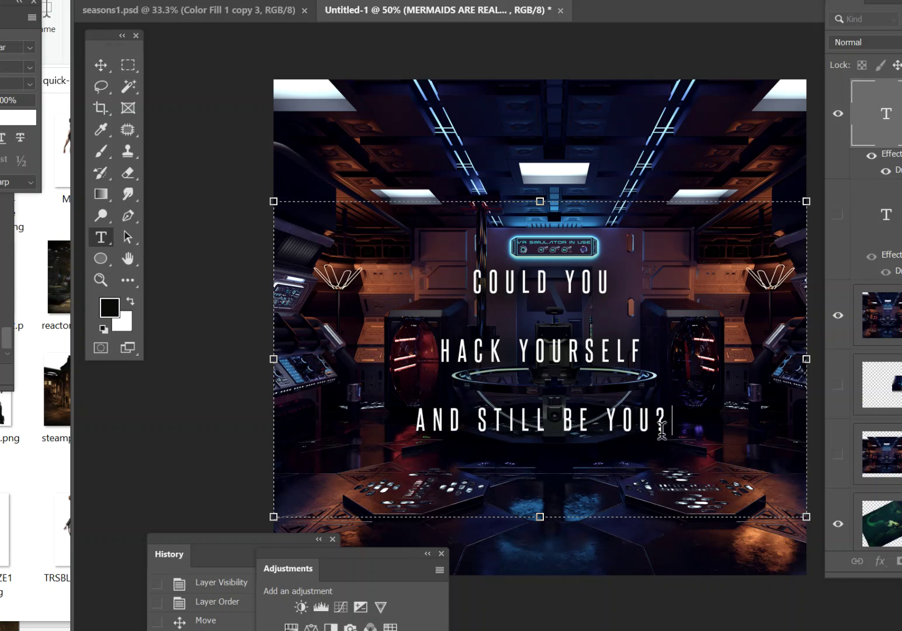
{"action": "key", "text": "ctrl+Return"}
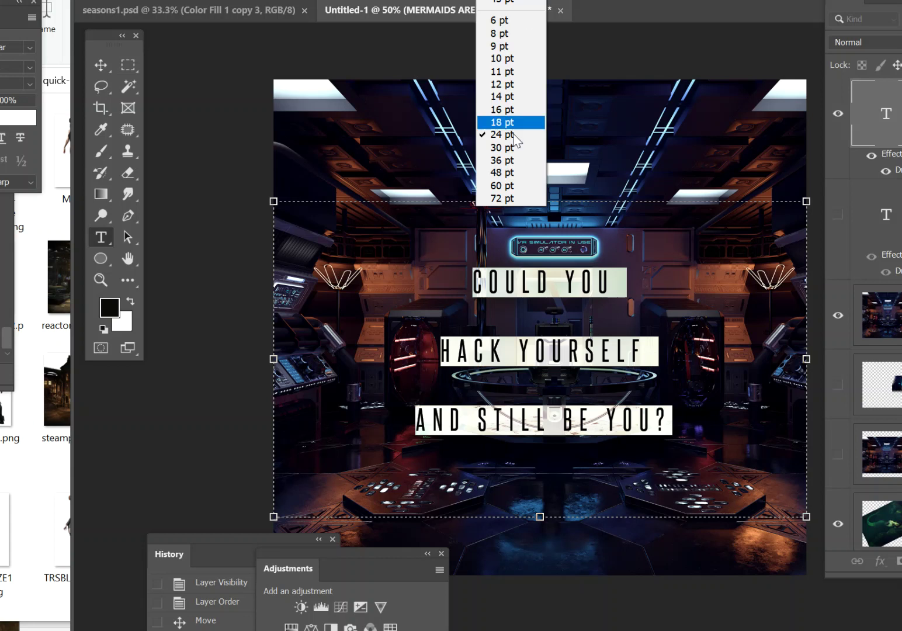
Enlarge the COULD YOU / HACK YOURSELF / AND STILL BE YOU? text until its widest line nearly spans the canvas without wrapping.
{"action": "left_click", "coordinate": [509, 178]}
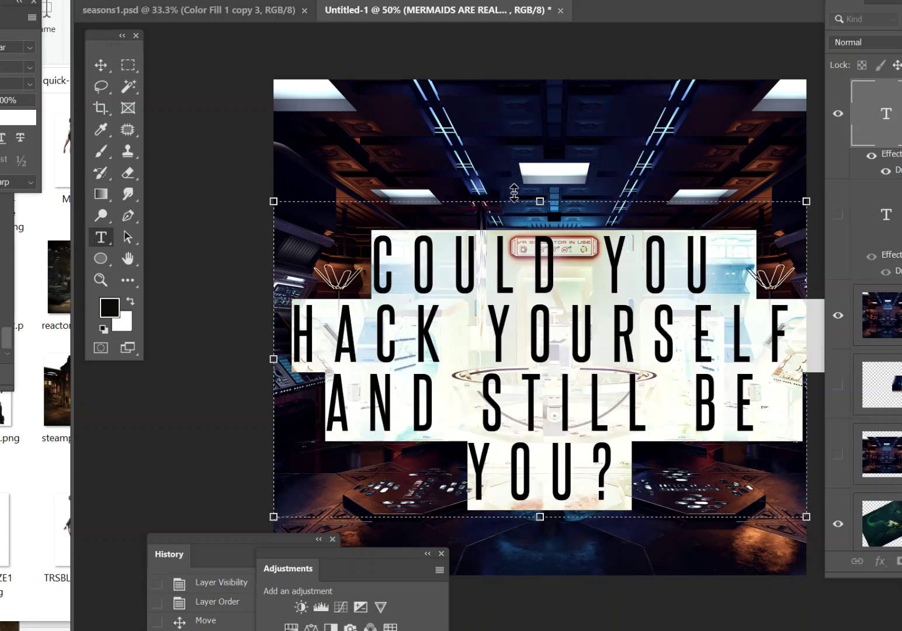
{"action": "left_click", "coordinate": [538, 1]}
{"action": "left_click", "coordinate": [511, 166]}
{"action": "left_click", "coordinate": [534, 1]}
{"action": "left_click", "coordinate": [509, 167]}
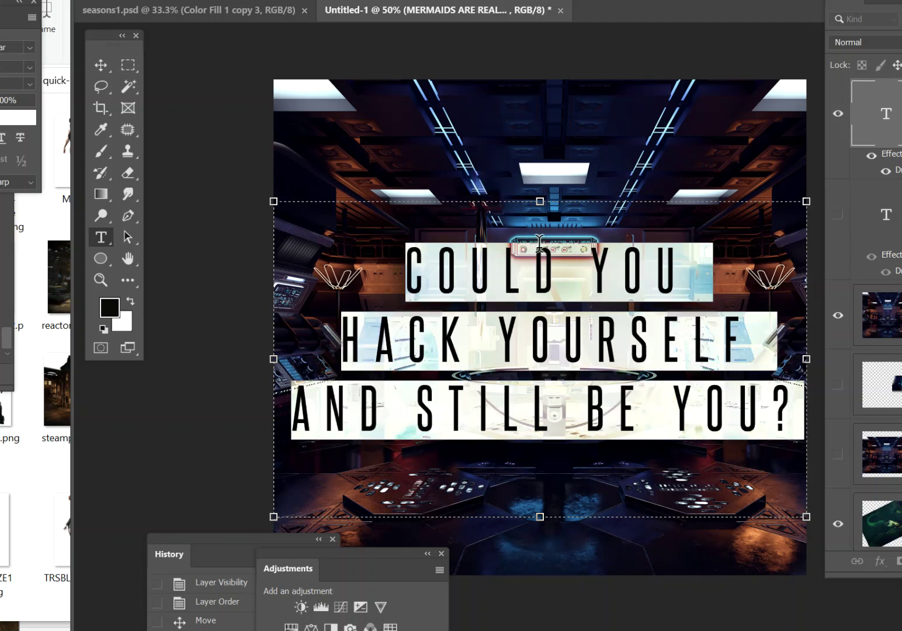
Stretch the text box to the full canvas height and insert a blank line between each of the three text lines.
{"action": "left_click_drag", "start_coordinate": [538, 517], "coordinate": [540, 575]}
{"action": "left_click_drag", "start_coordinate": [534, 139], "coordinate": [536, 80]}
{"action": "left_click", "coordinate": [319, 215]}
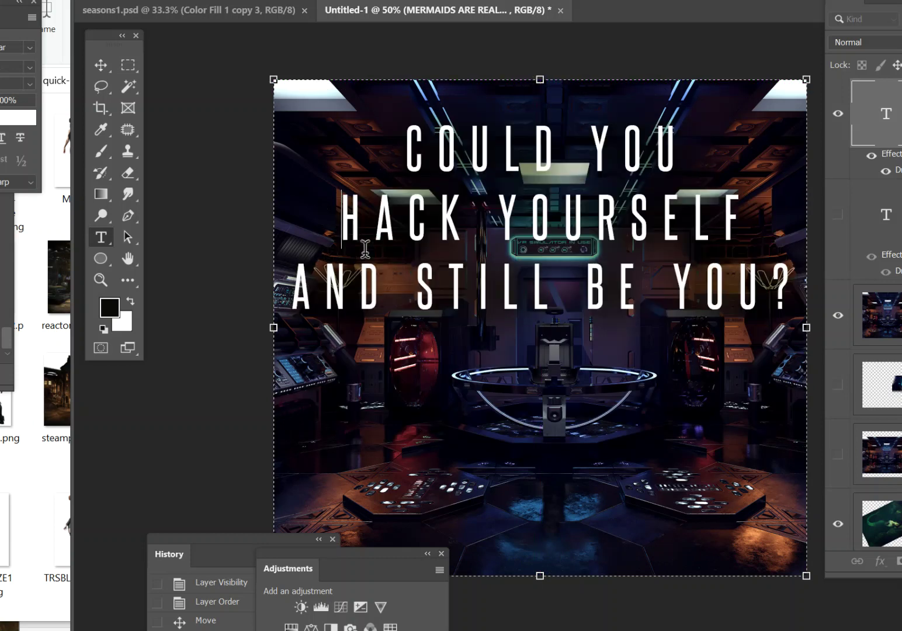
{"action": "key", "text": "Return"}
{"action": "left_click", "coordinate": [286, 349]}
{"action": "key", "text": "Return"}
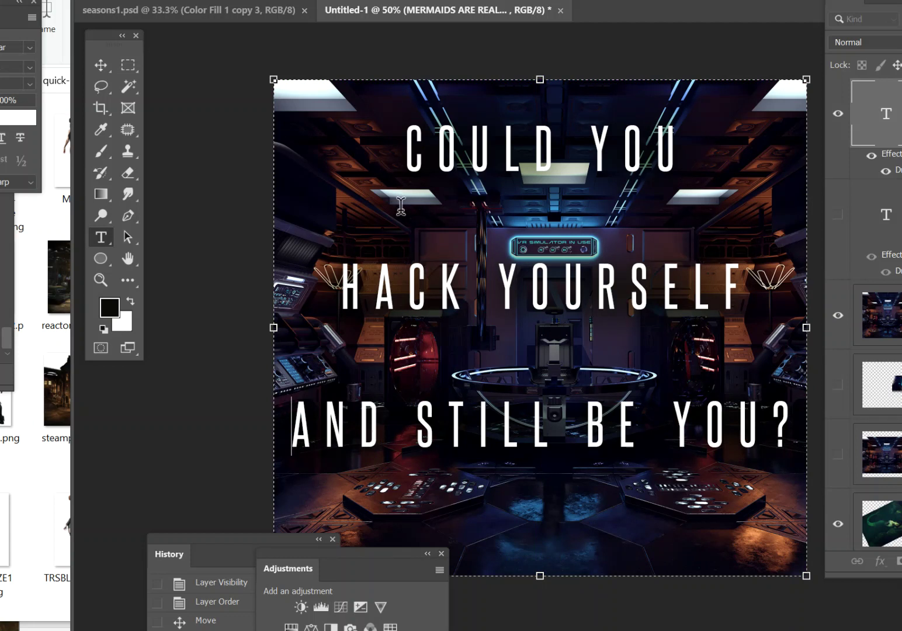
{"action": "key", "text": "Return"}
{"action": "key", "text": "BackSpace"}
Move the three-line text slightly lower on the canvas and check the background image by toggling its visibility.
{"action": "left_click", "coordinate": [100, 67]}
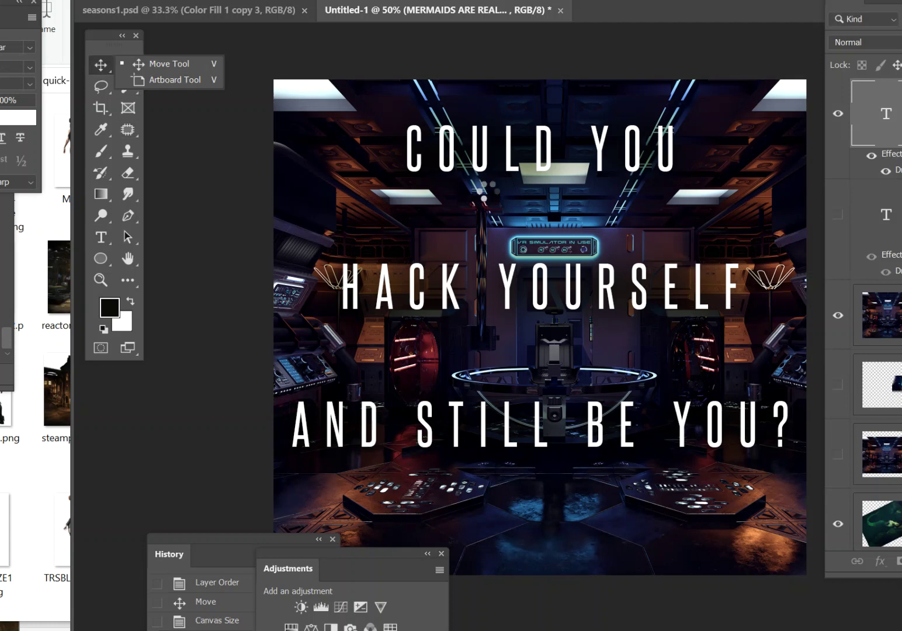
{"action": "left_click_drag", "start_coordinate": [581, 211], "coordinate": [582, 245]}
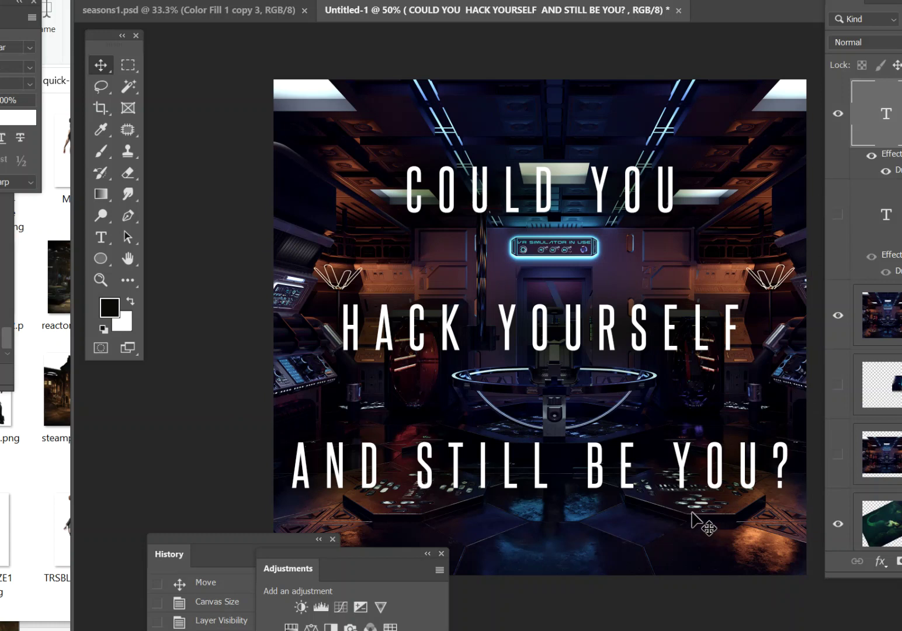
{"action": "left_click", "coordinate": [838, 315]}
{"action": "left_click", "coordinate": [838, 315]}
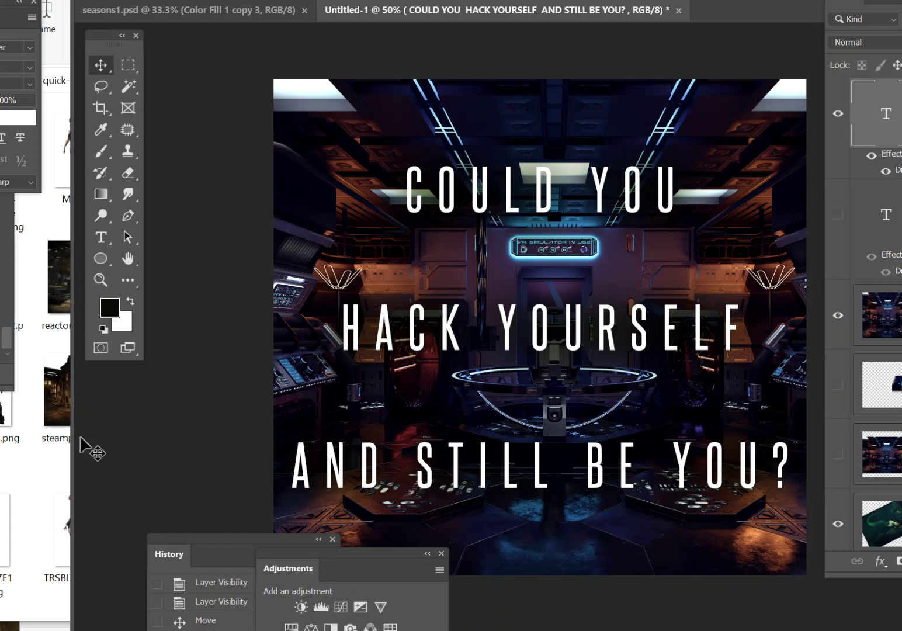
Widen the workspace window and move the History and Adjustments panels away from the canvas.
{"action": "left_click_drag", "start_coordinate": [71, 447], "coordinate": [10, 452]}
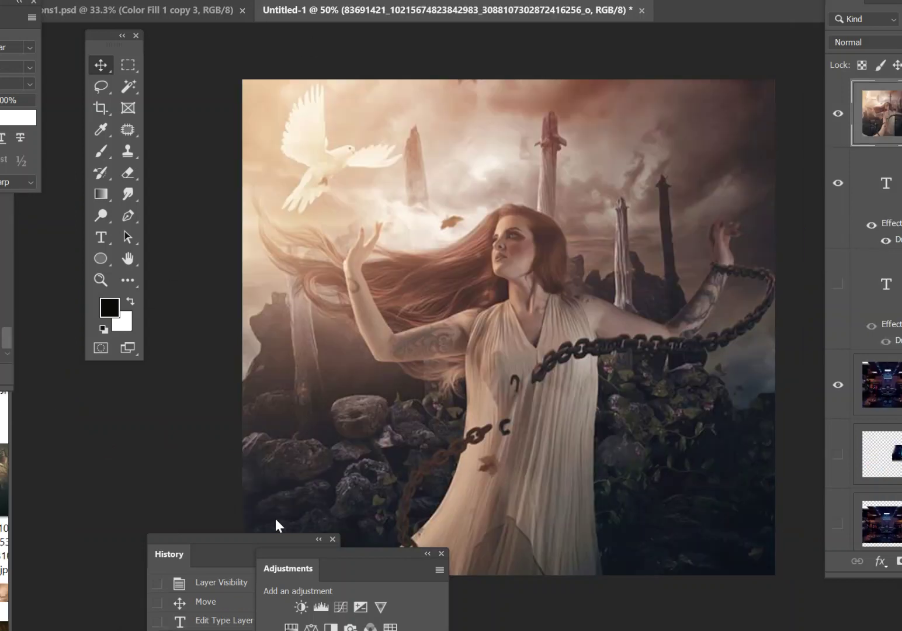
{"action": "left_click_drag", "start_coordinate": [248, 548], "coordinate": [93, 533]}
{"action": "left_click_drag", "start_coordinate": [292, 549], "coordinate": [52, 414]}
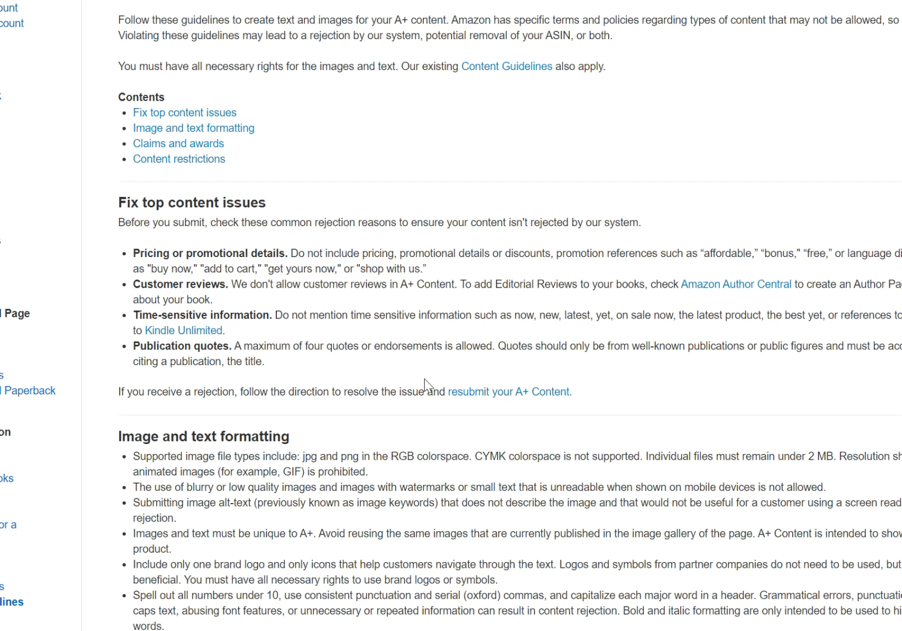
{"action": "scroll", "coordinate": [424, 378], "scroll_direction": "up", "scroll_amount": 3}
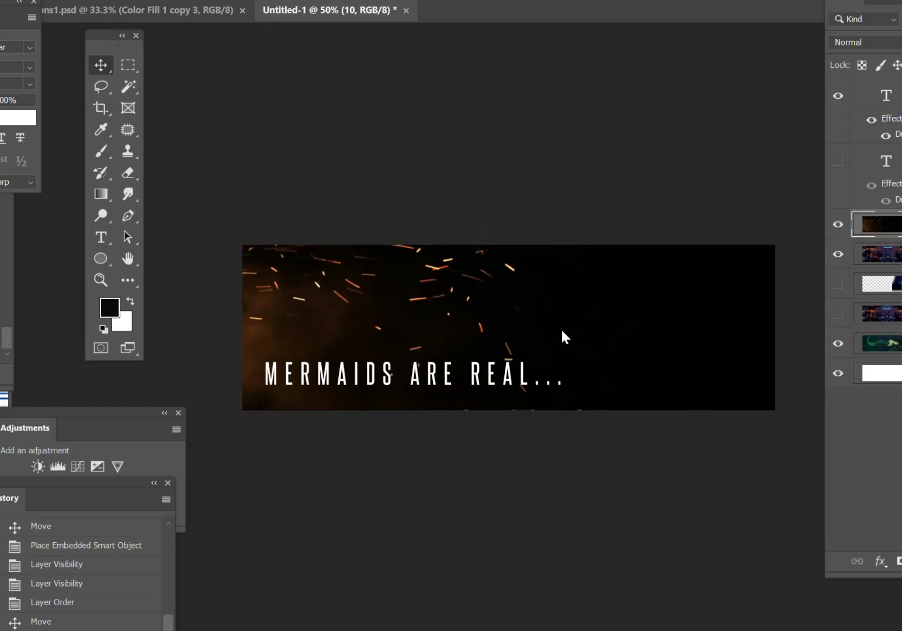
Reposition the fiery sparks image behind the MERMAIDS ARE REAL... tagline, shifting it upward so fewer embers cover the banner.
{"action": "left_click_drag", "start_coordinate": [486, 304], "coordinate": [479, 342]}
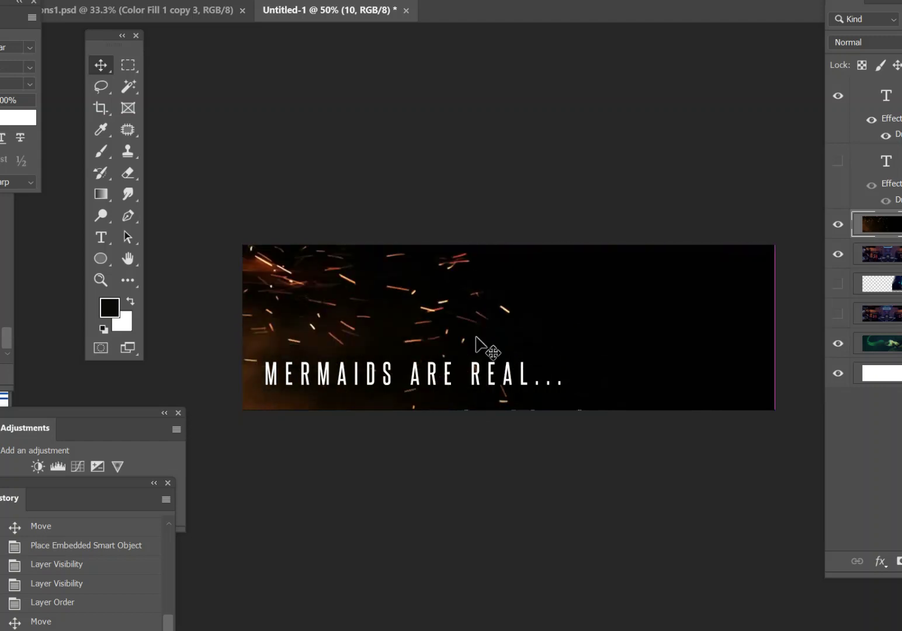
{"action": "left_click_drag", "start_coordinate": [570, 374], "coordinate": [576, 257]}
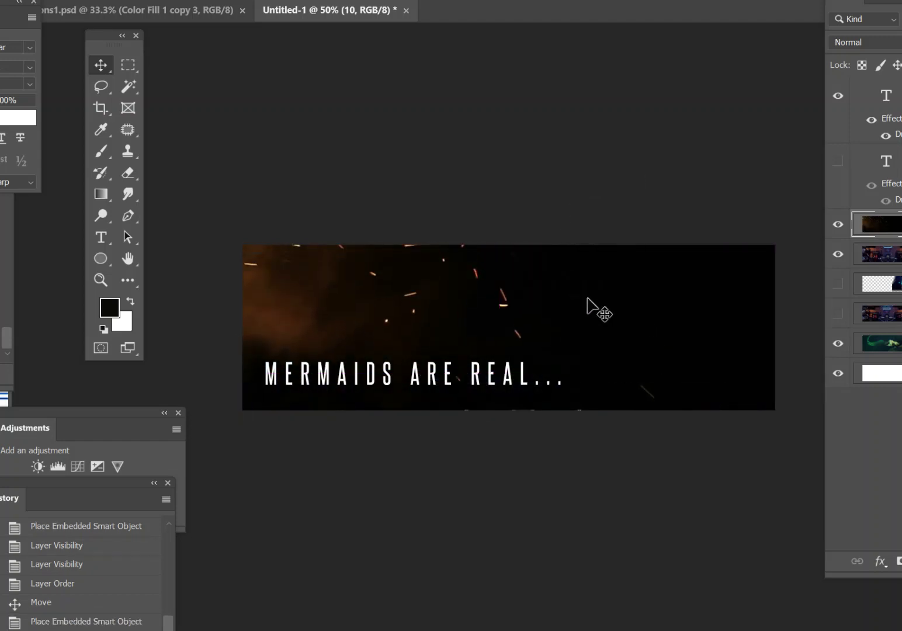
{"action": "left_click_drag", "start_coordinate": [602, 330], "coordinate": [595, 304]}
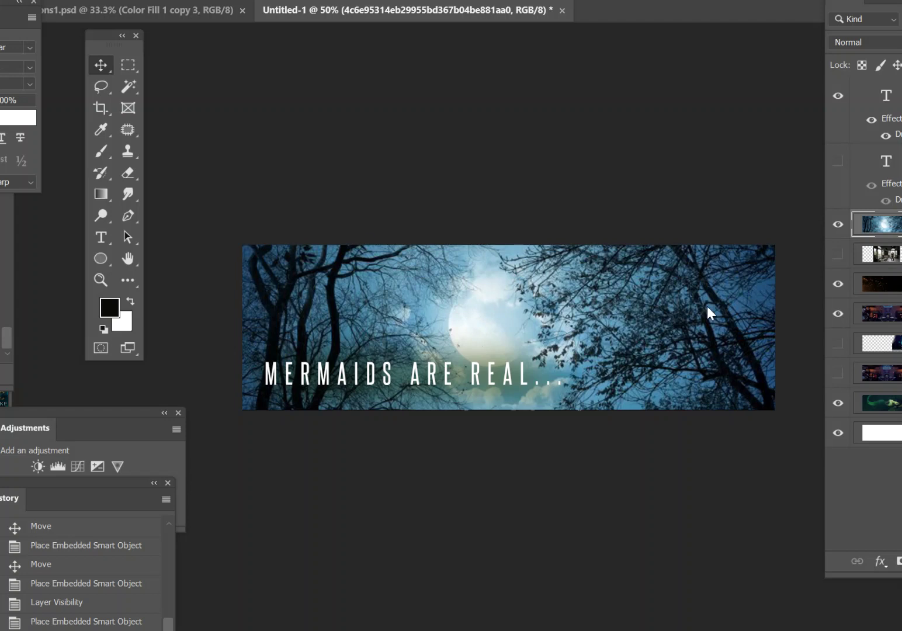
Hide the moonlit forest image and shift the red-haired woman photo downward and to the right within the banner.
{"action": "left_click", "coordinate": [839, 224]}
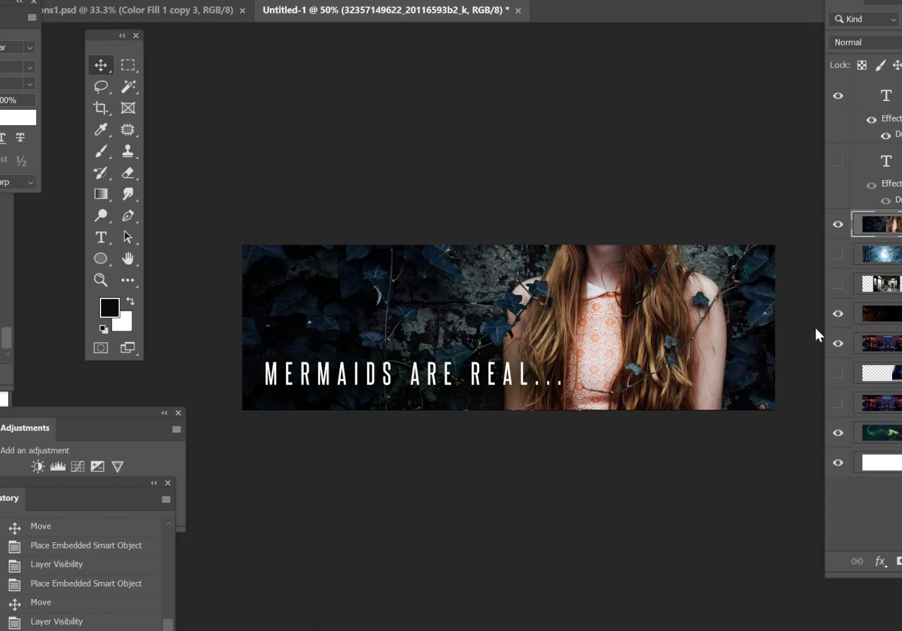
{"action": "left_click_drag", "start_coordinate": [664, 332], "coordinate": [666, 403]}
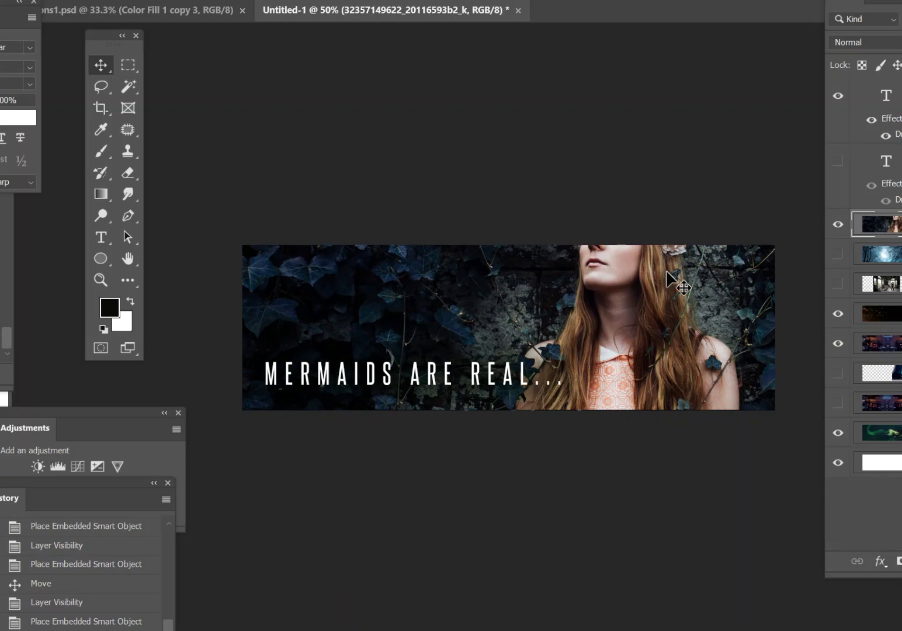
{"action": "left_click_drag", "start_coordinate": [660, 345], "coordinate": [693, 343]}
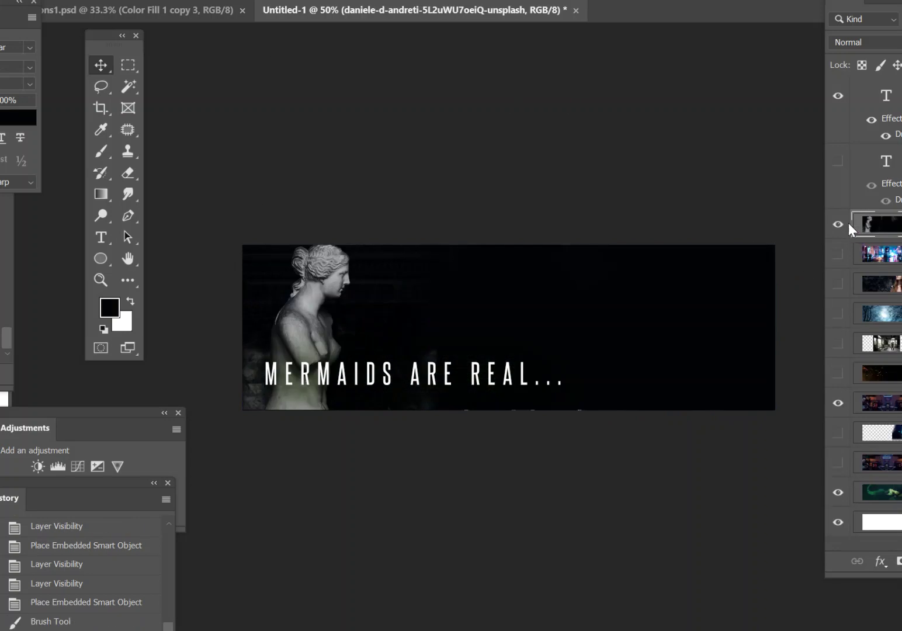
Compare the banner with and without the statue image, and hide the MERMAIDS ARE REAL... text over it.
{"action": "left_click", "coordinate": [837, 225]}
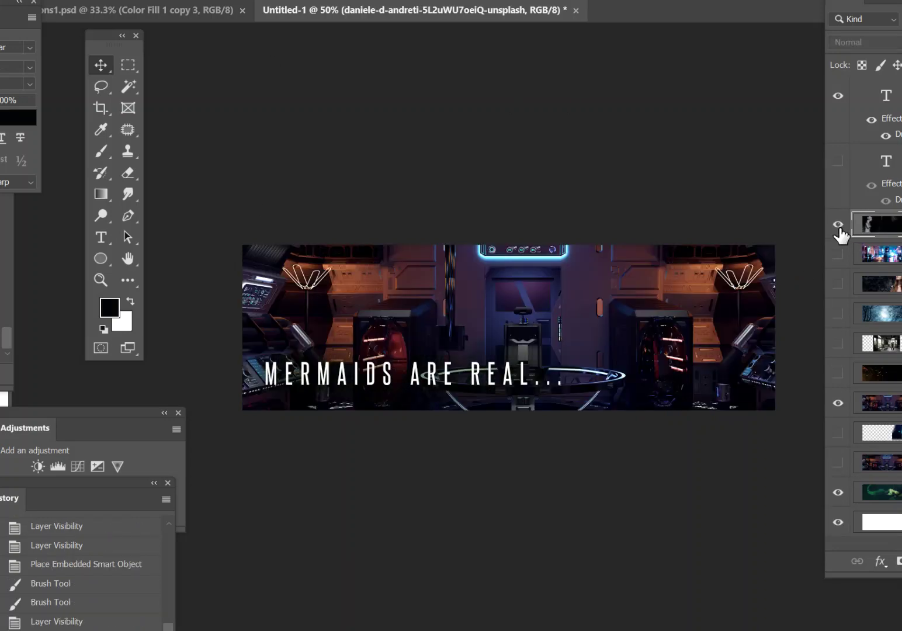
{"action": "left_click", "coordinate": [837, 224]}
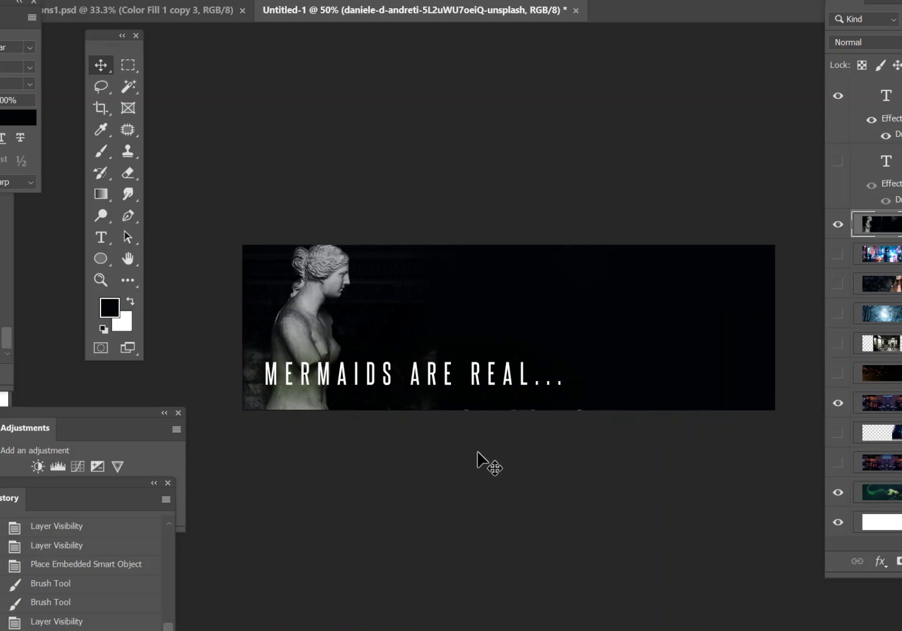
{"action": "right_click", "coordinate": [102, 237]}
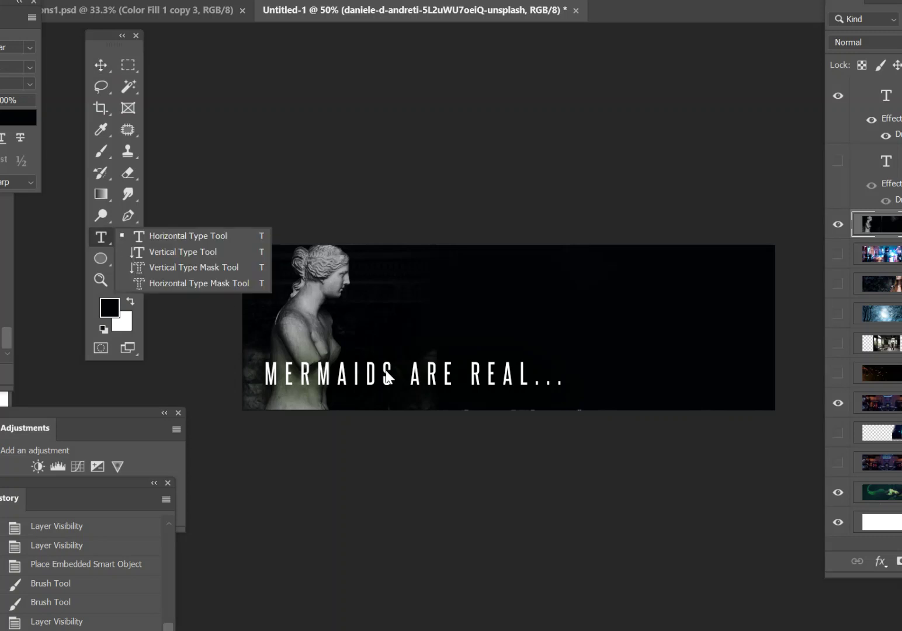
{"action": "left_click", "coordinate": [399, 375]}
{"action": "left_click", "coordinate": [839, 100]}
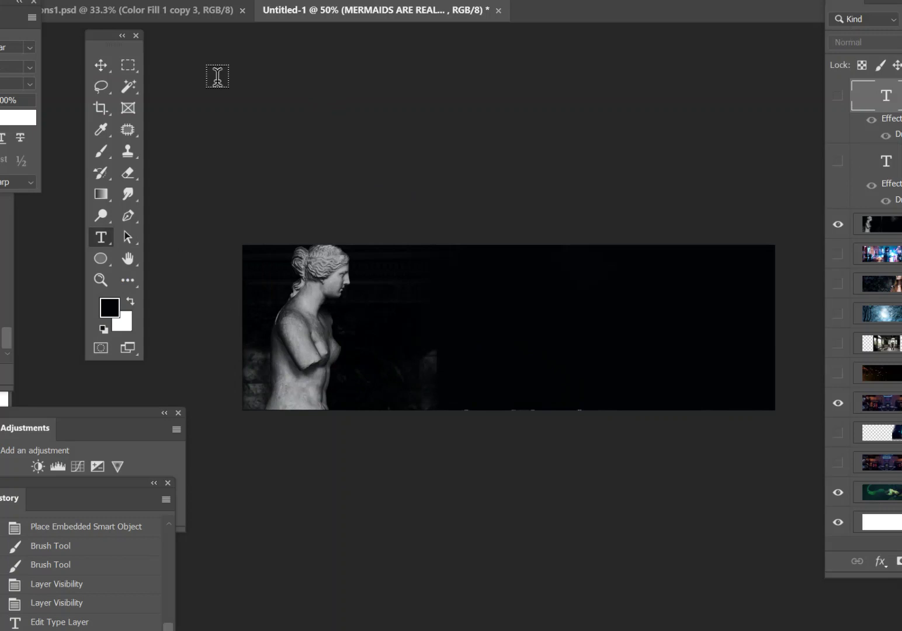
{"action": "left_click", "coordinate": [104, 63]}
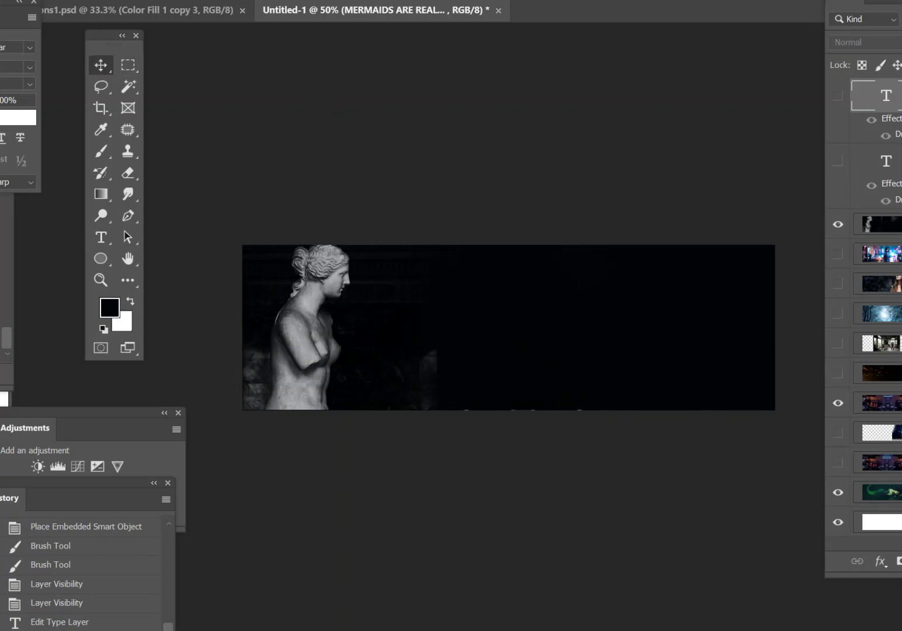